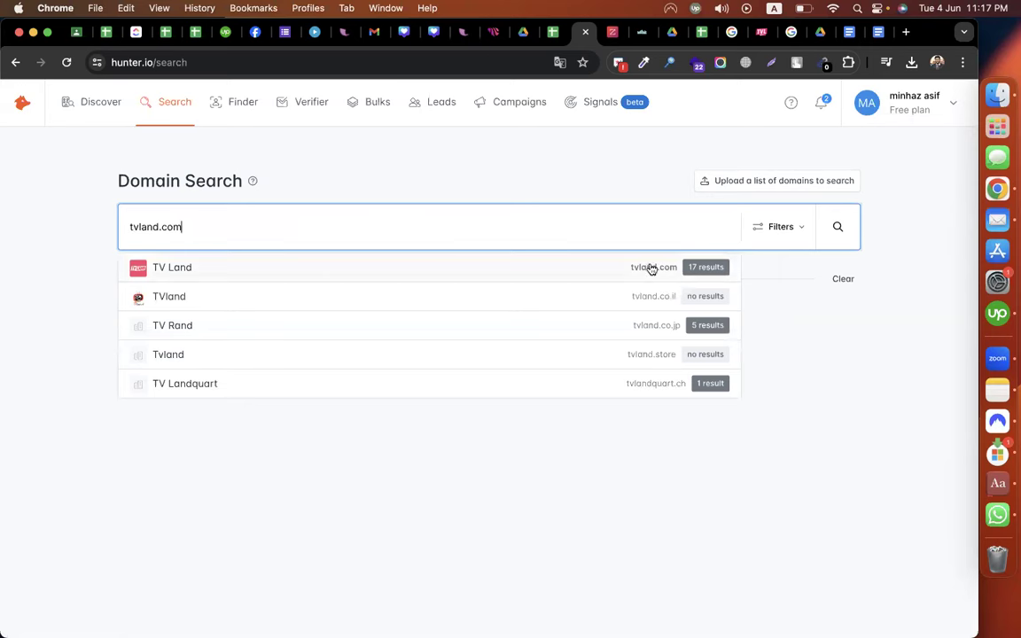
# Search tvland.com, review its 17 results with the {first}.{last} pattern, then check ZoomInfo
pyautogui.click(713, 267)
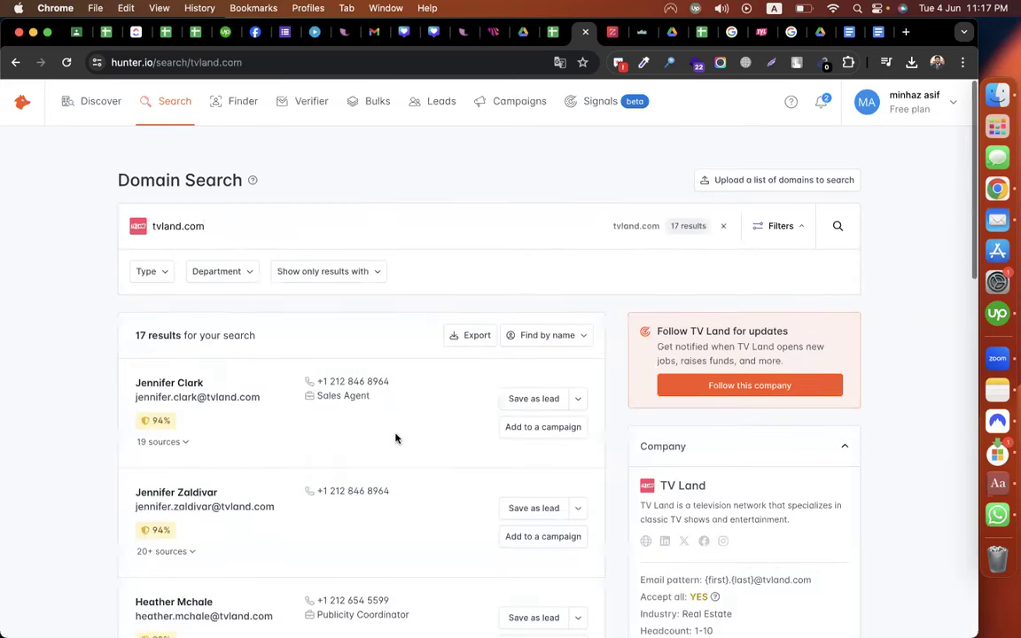
pyautogui.scroll(-2, 396, 439)
pyautogui.scroll(-4, 302, 411)
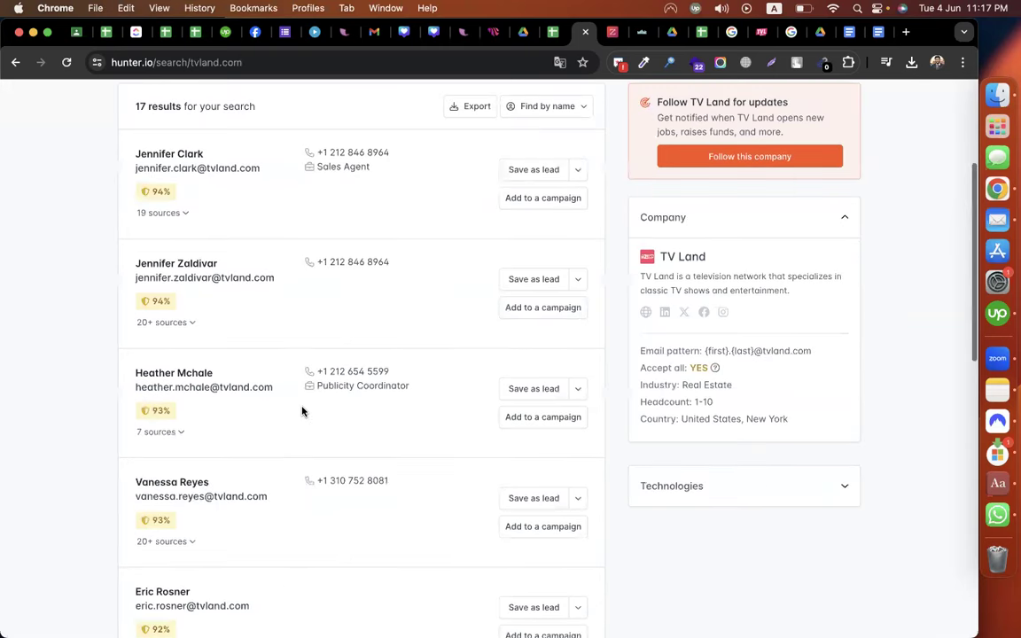
pyautogui.scroll(-2, 301, 412)
pyautogui.scroll(4, 302, 412)
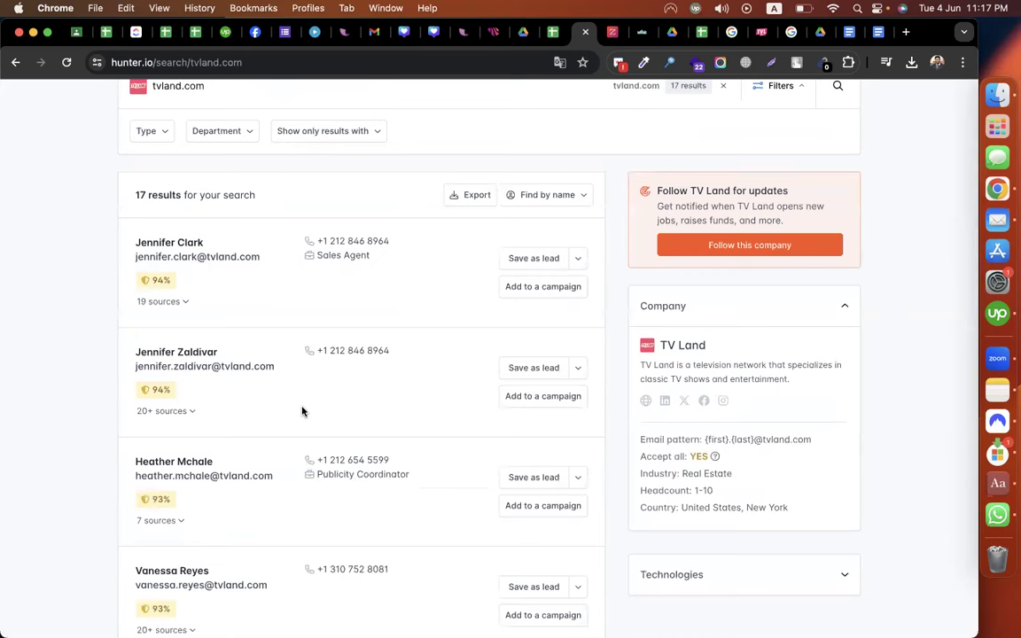
pyautogui.click(616, 33)
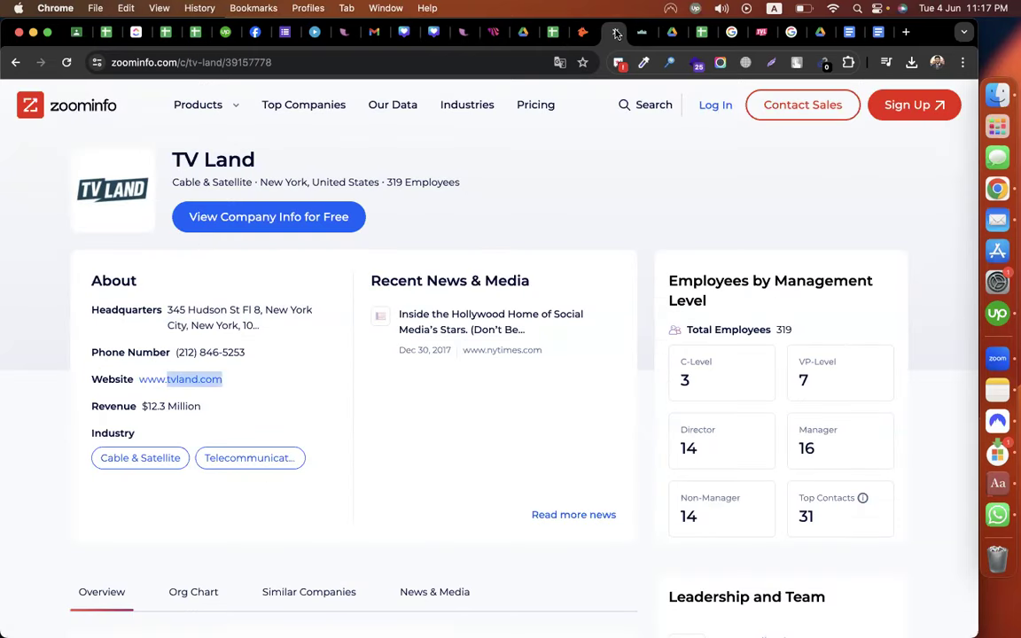
# Open a TV Land senior director's ZoomInfo profile, then go back to the tvland.com results
pyautogui.scroll(-3, 623, 376)
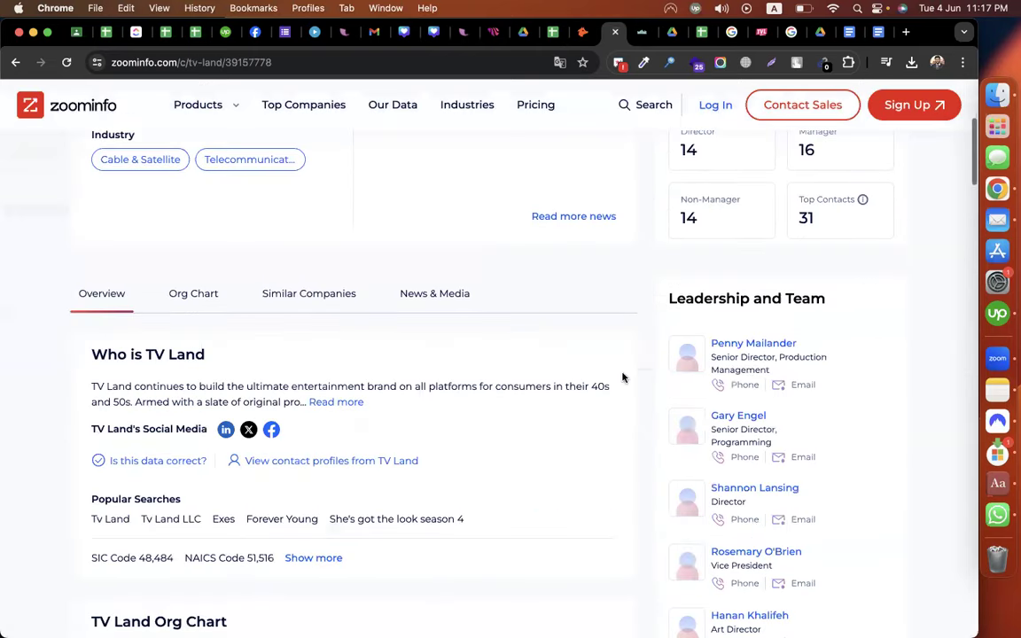
pyautogui.click(747, 423)
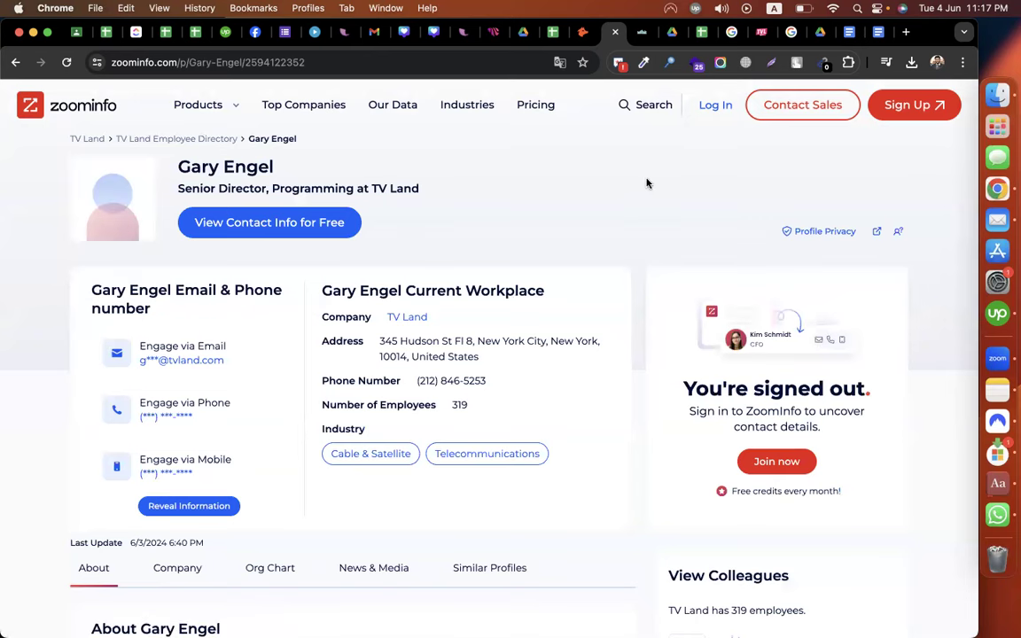
pyautogui.click(580, 38)
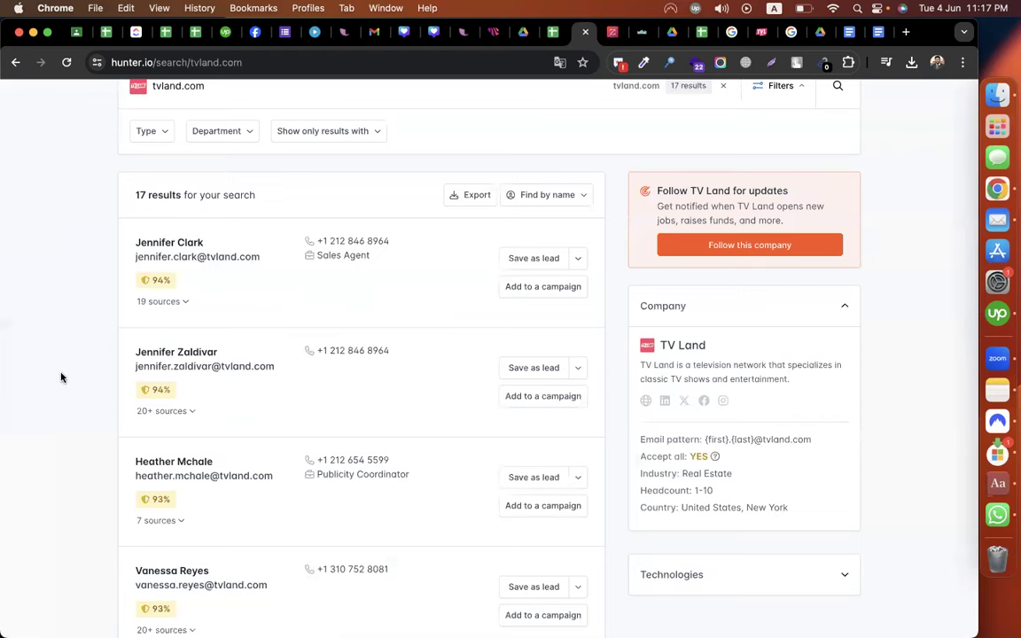
pyautogui.scroll(3, 241, 257)
pyautogui.scroll(-2, 98, 429)
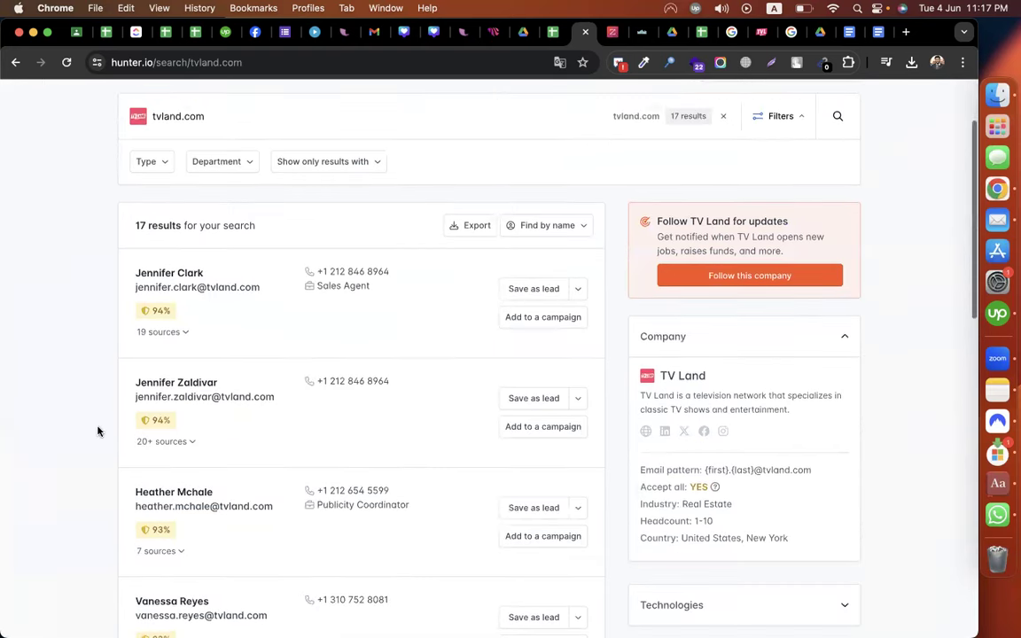
pyautogui.scroll(-2, 100, 343)
pyautogui.moveTo(129, 217); pyautogui.dragTo(273, 216)
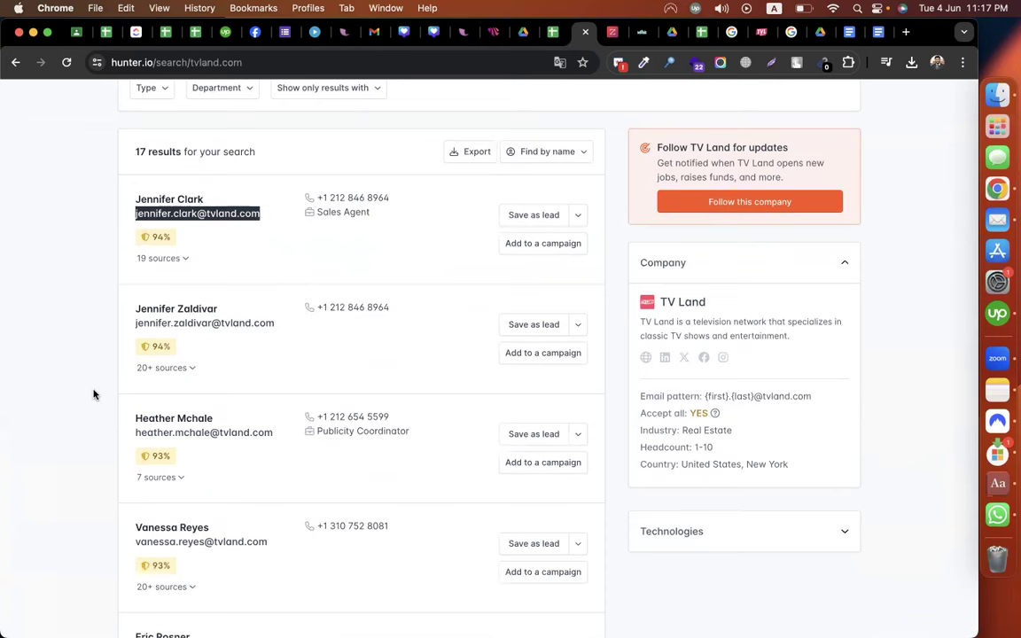
pyautogui.scroll(-3, 133, 306)
pyautogui.moveTo(127, 308); pyautogui.dragTo(270, 311)
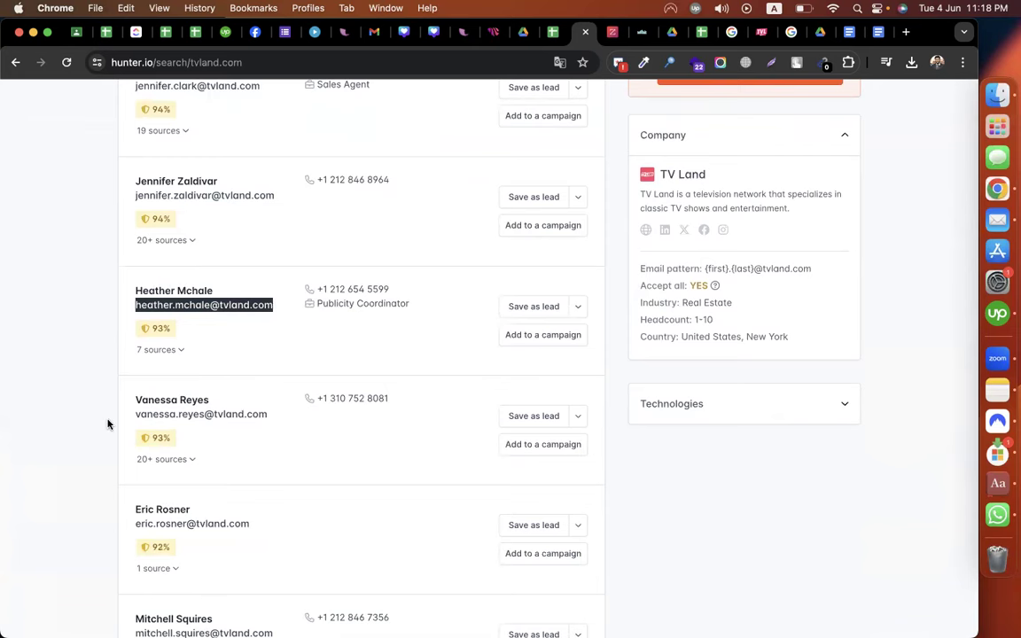
# Go to the Hunter.io email pattern guide in Google Docs
pyautogui.scroll(-2, 107, 425)
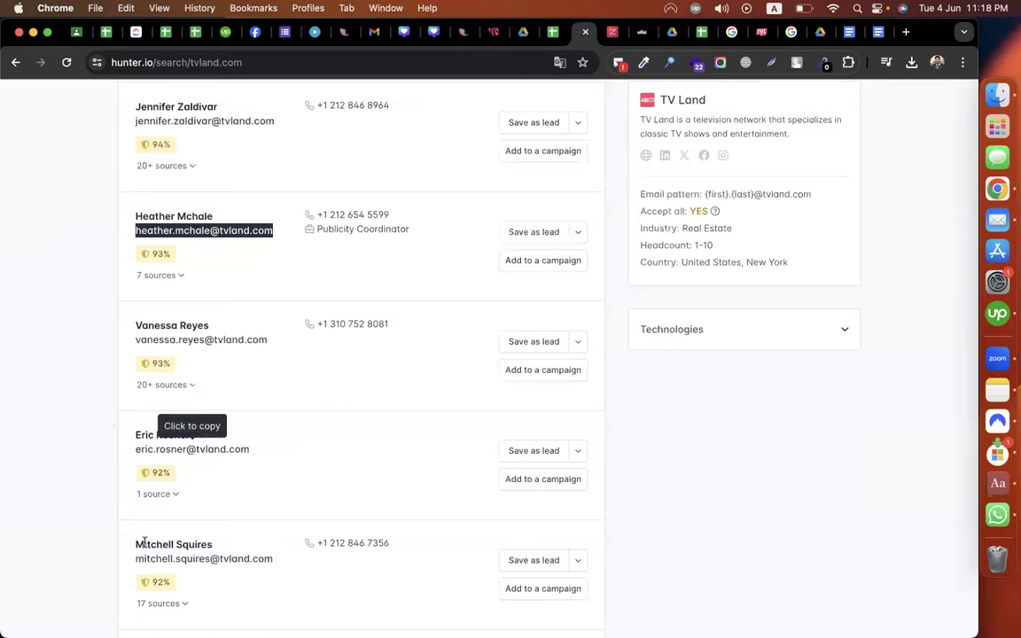
pyautogui.scroll(5, 91, 471)
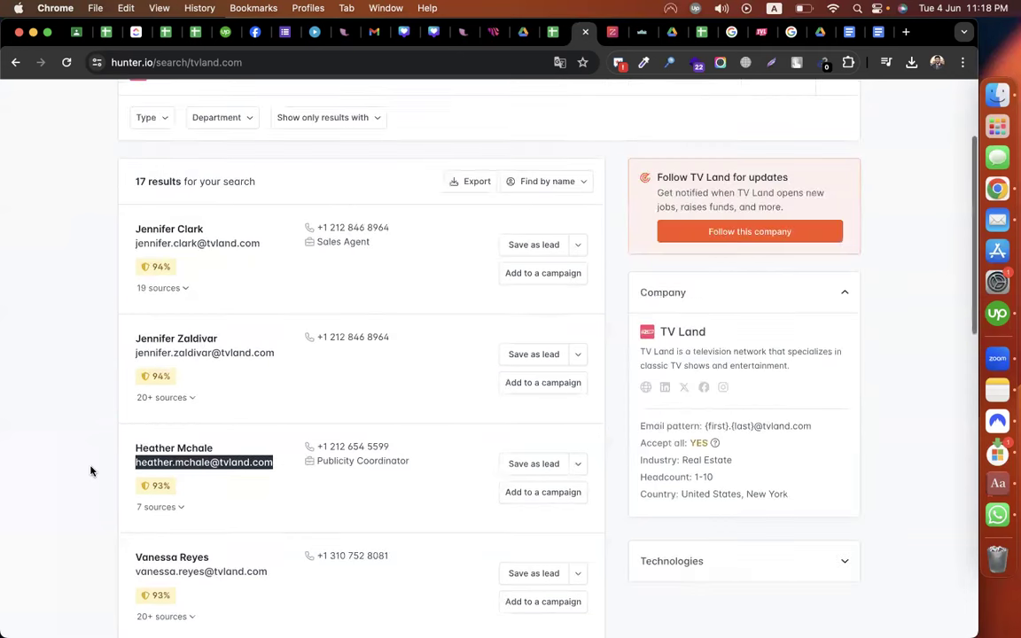
pyautogui.scroll(1, 90, 471)
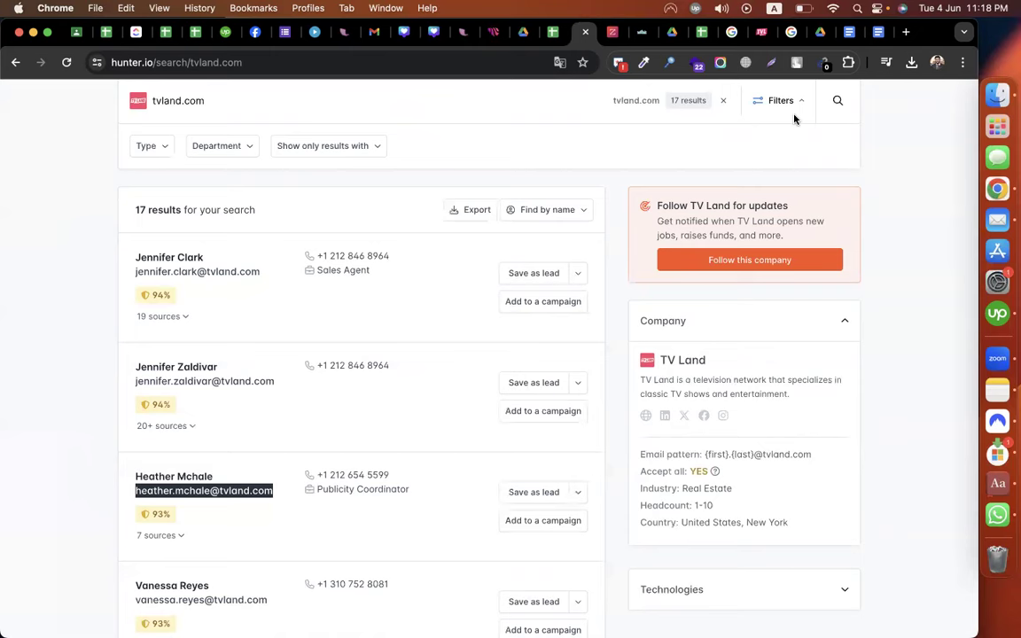
pyautogui.click(872, 35)
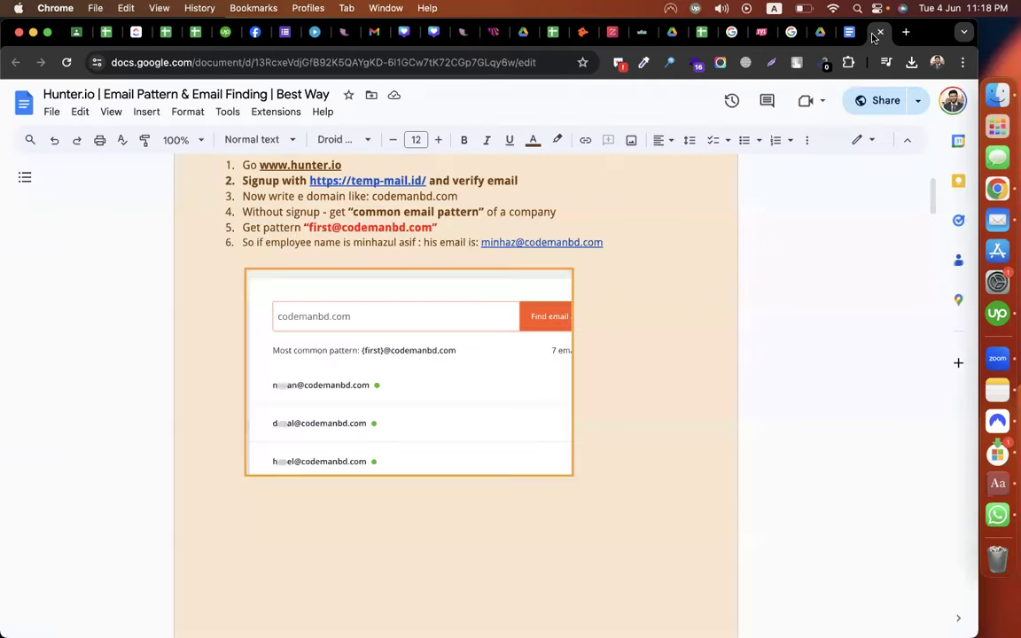
# Review the guide's codemanbd email examples, then open the companies-2024-06-04 spreadsheet
pyautogui.scroll(-1, 562, 433)
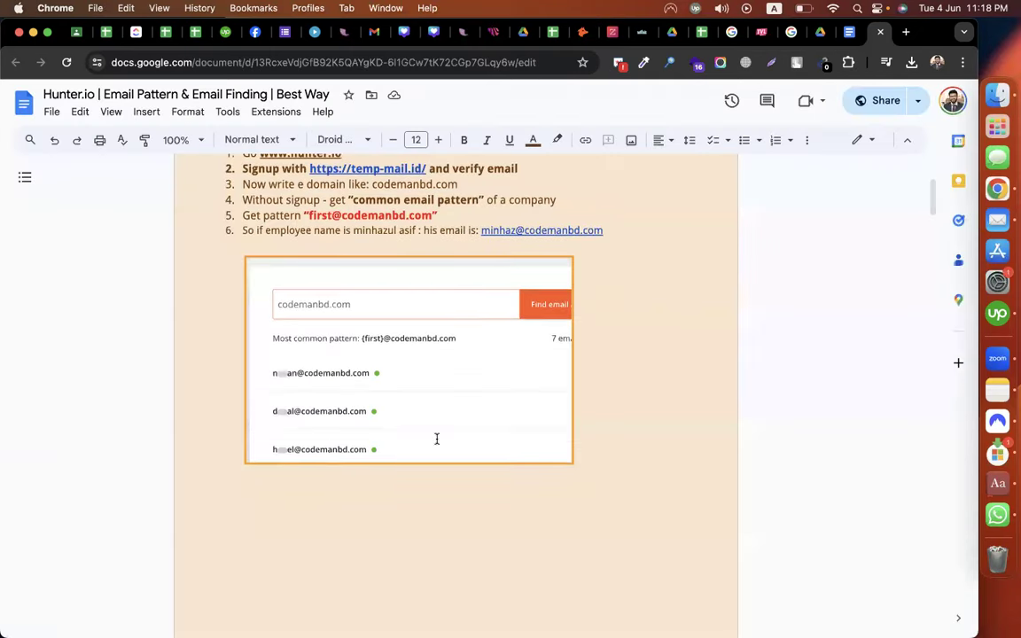
pyautogui.click(437, 439)
pyautogui.scroll(-2, 590, 395)
pyautogui.scroll(-5, 591, 394)
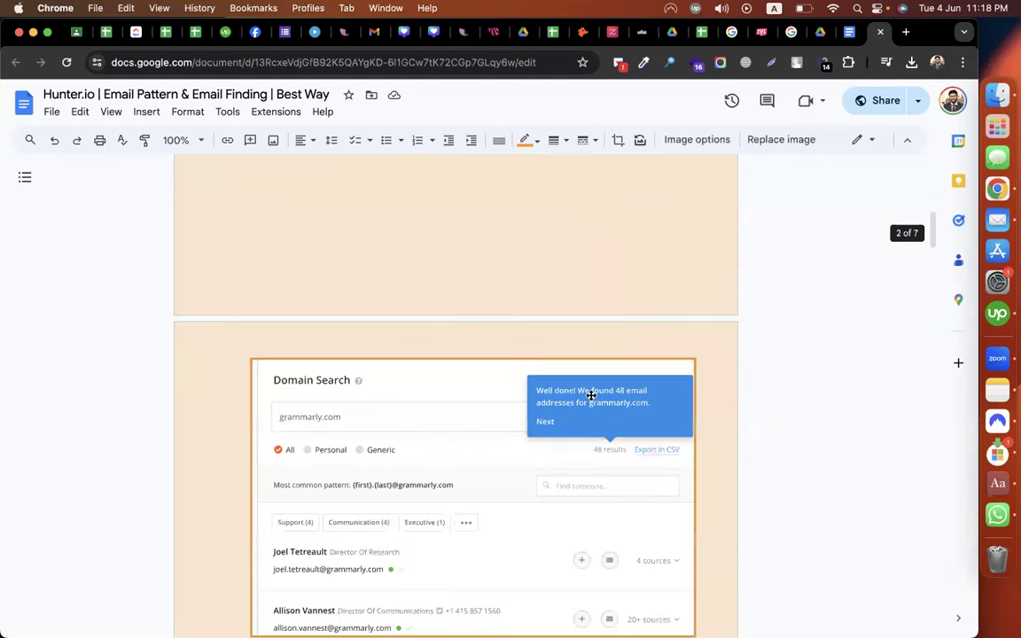
pyautogui.scroll(-5, 591, 396)
pyautogui.scroll(10, 591, 396)
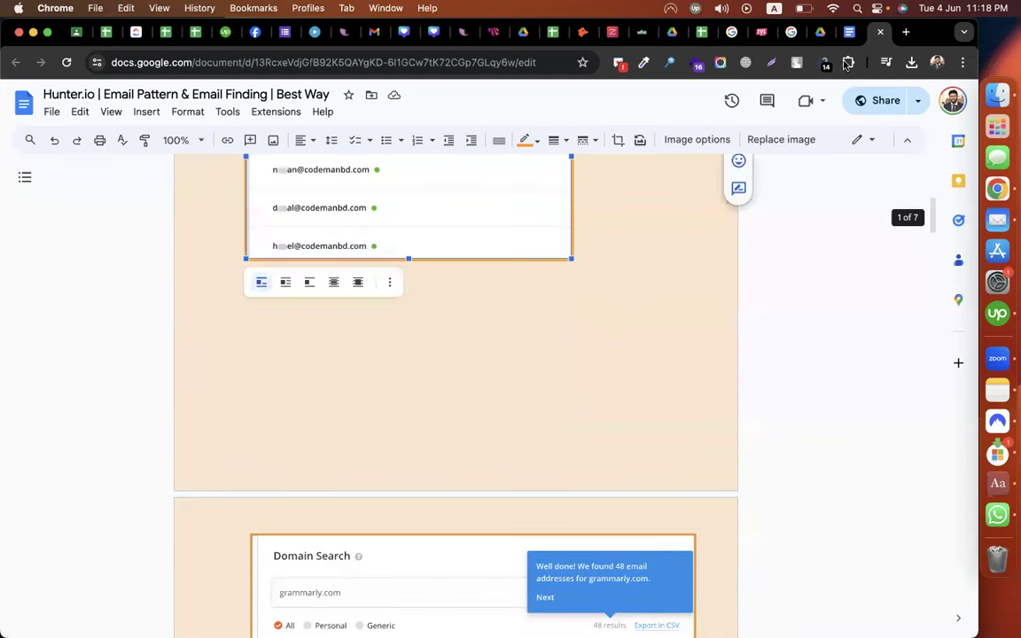
pyautogui.click(849, 32)
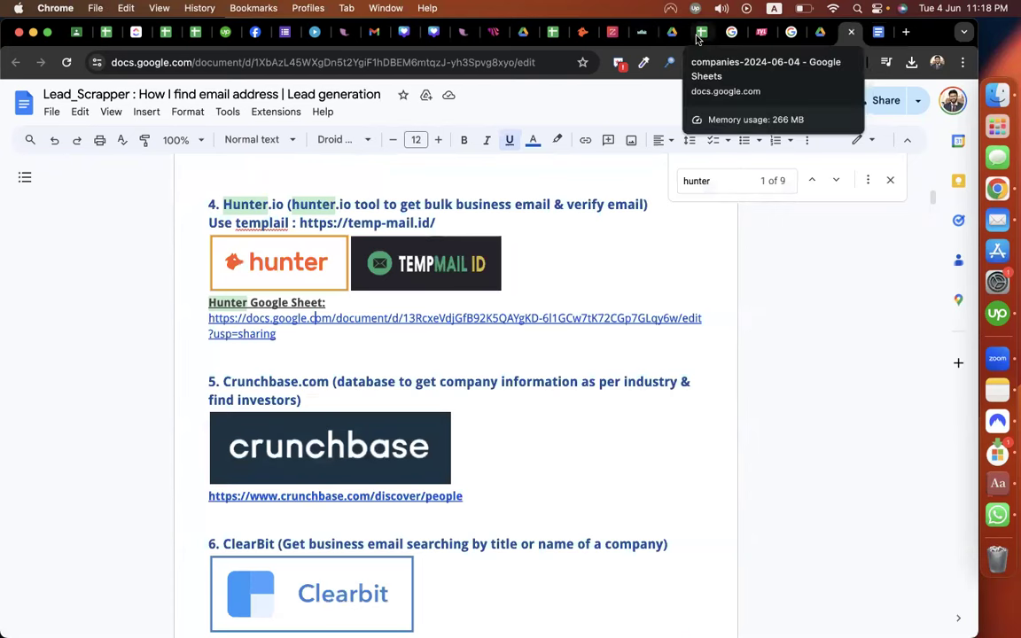
pyautogui.click(702, 32)
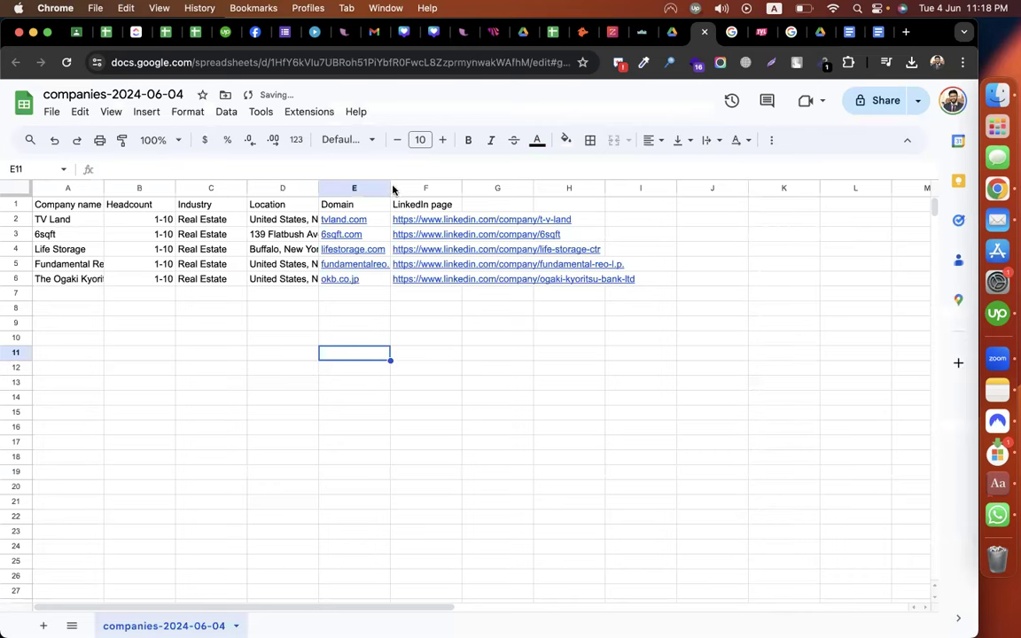
pyautogui.moveTo(393, 188); pyautogui.dragTo(631, 189)
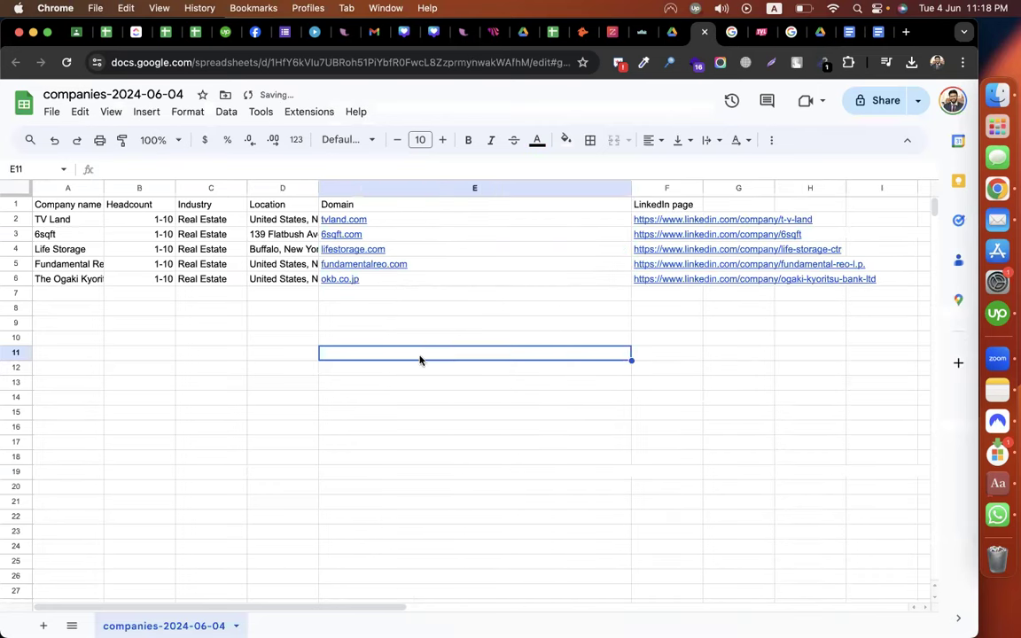
pyautogui.write('first')
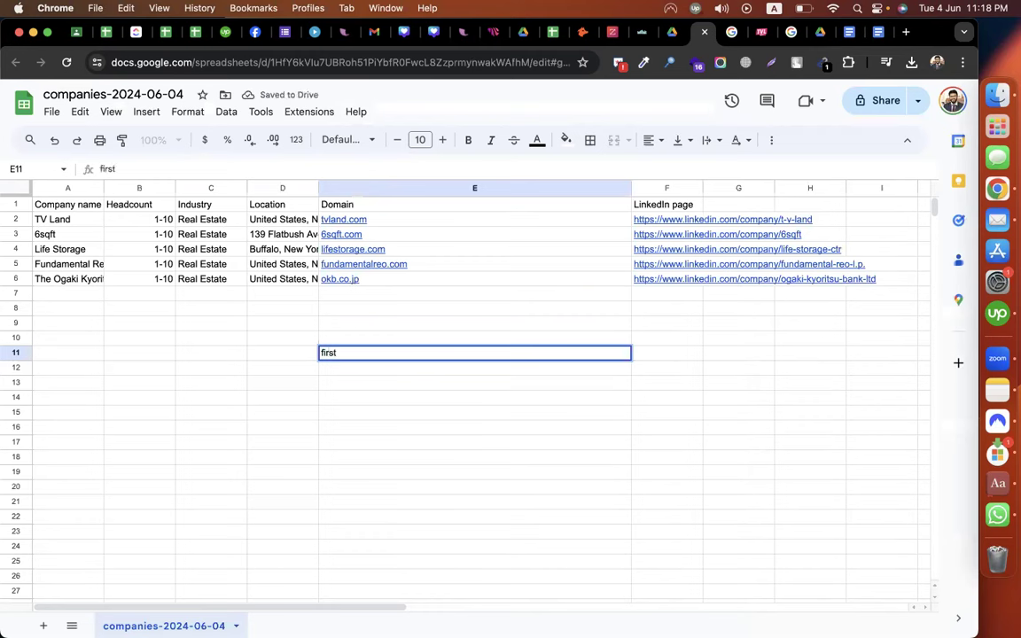
pyautogui.write('.last@domain.com')
pyautogui.press('Return')
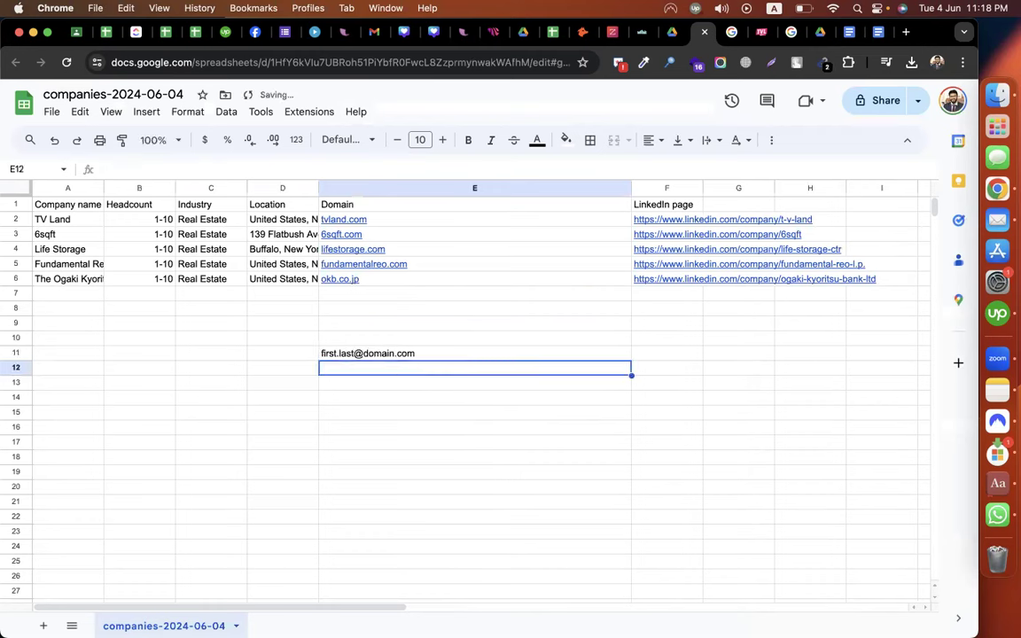
pyautogui.write('f')
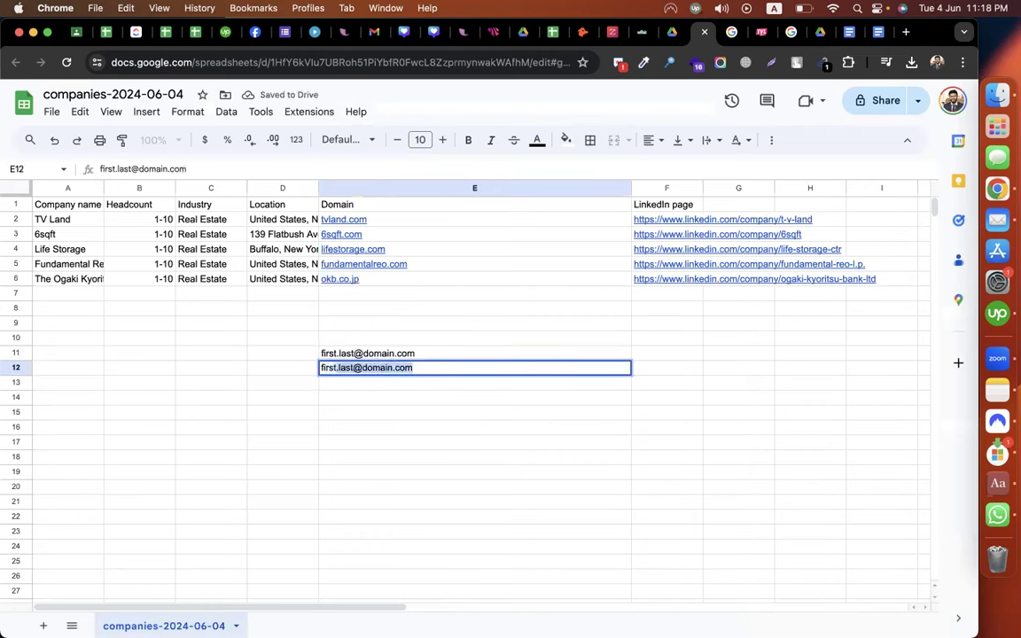
pyautogui.write('irst_last@')
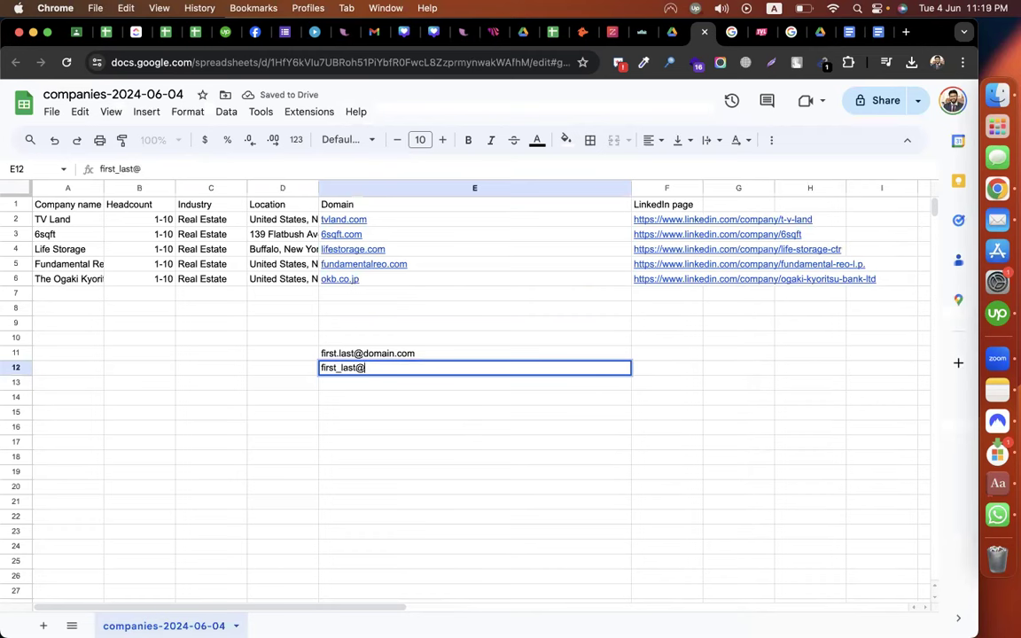
pyautogui.write('domain.com')
pyautogui.press('Return')
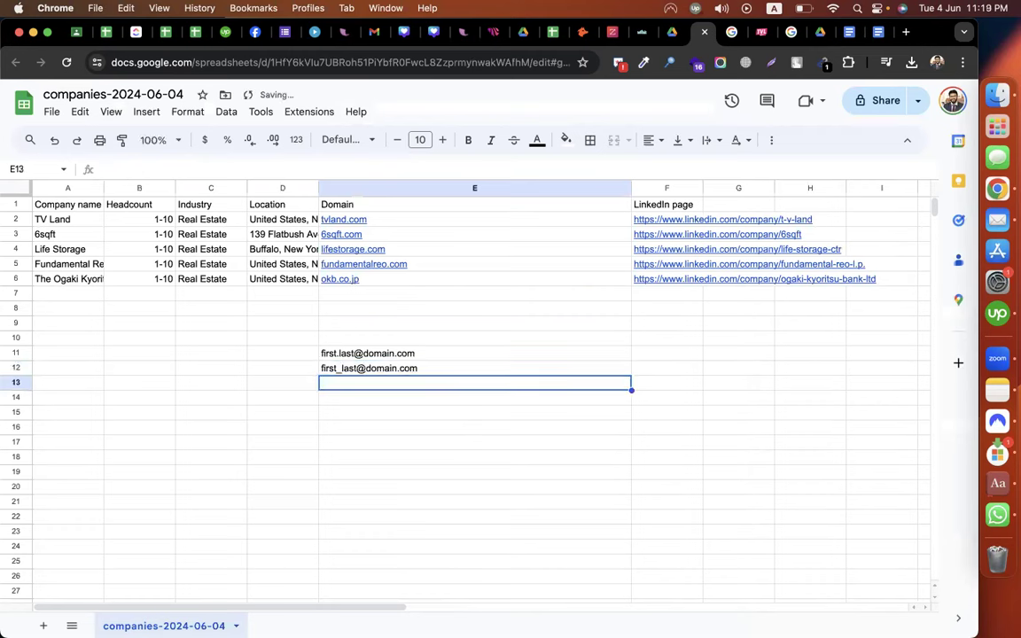
pyautogui.write('fir')
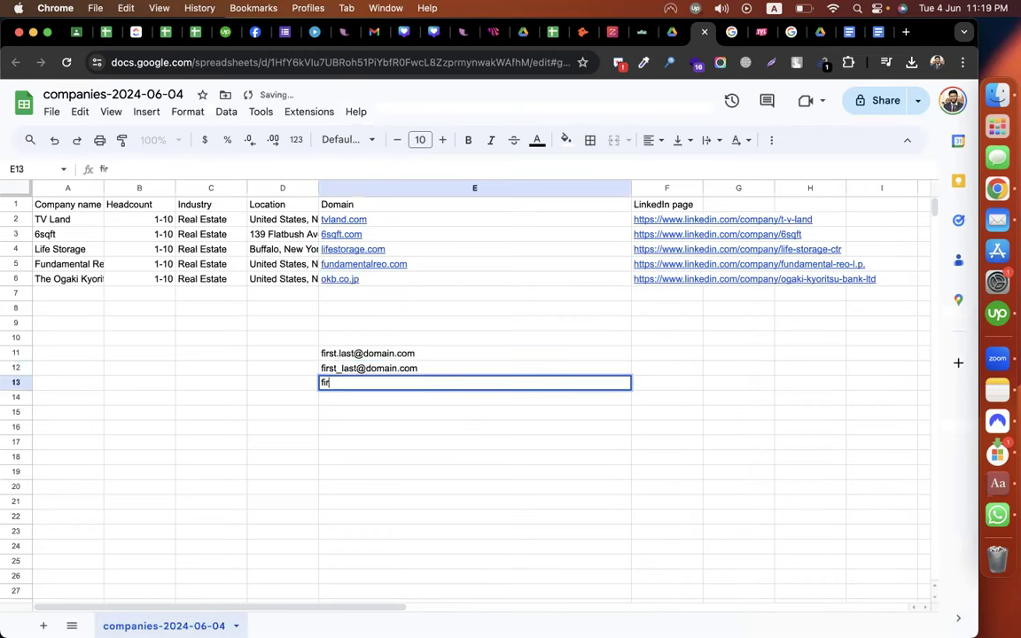
pyautogui.write('st@domain.com')
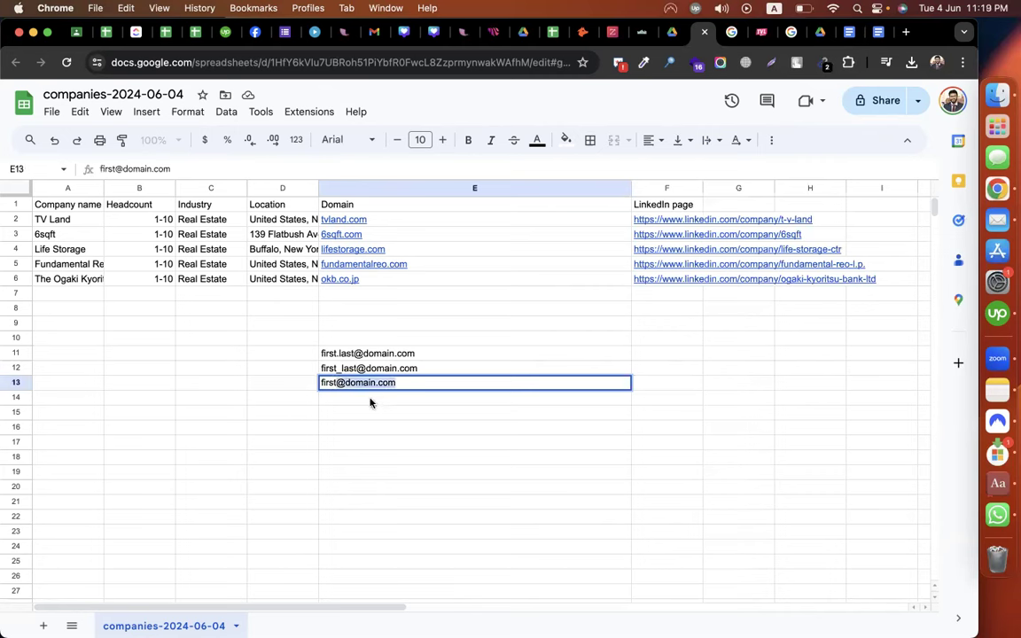
pyautogui.press('Return')
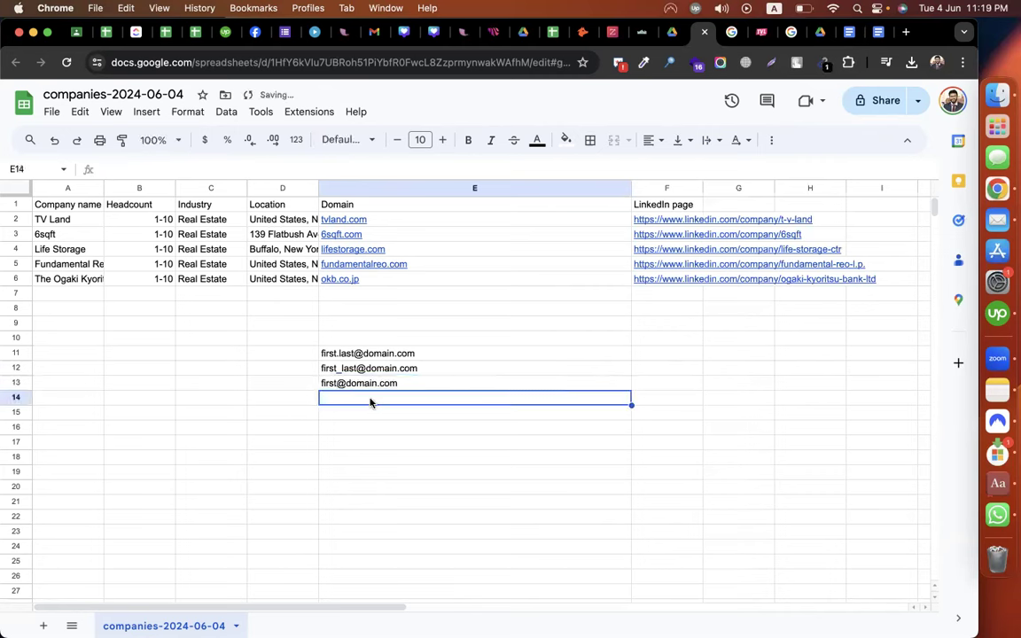
pyautogui.write('flast@')
pyautogui.write('@domain.com')
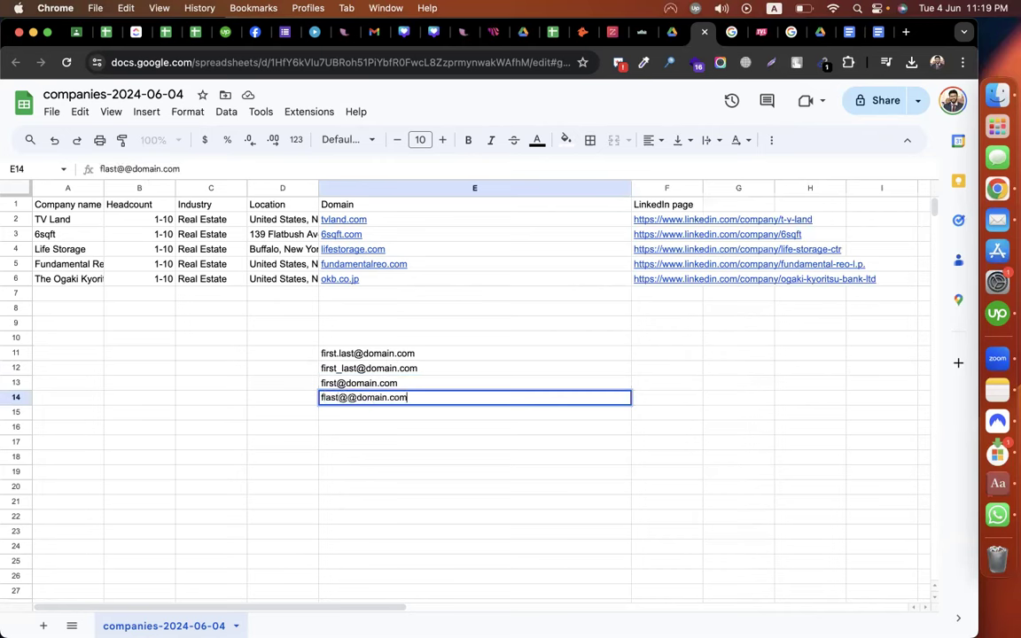
pyautogui.press('Return')
pyautogui.write('first')
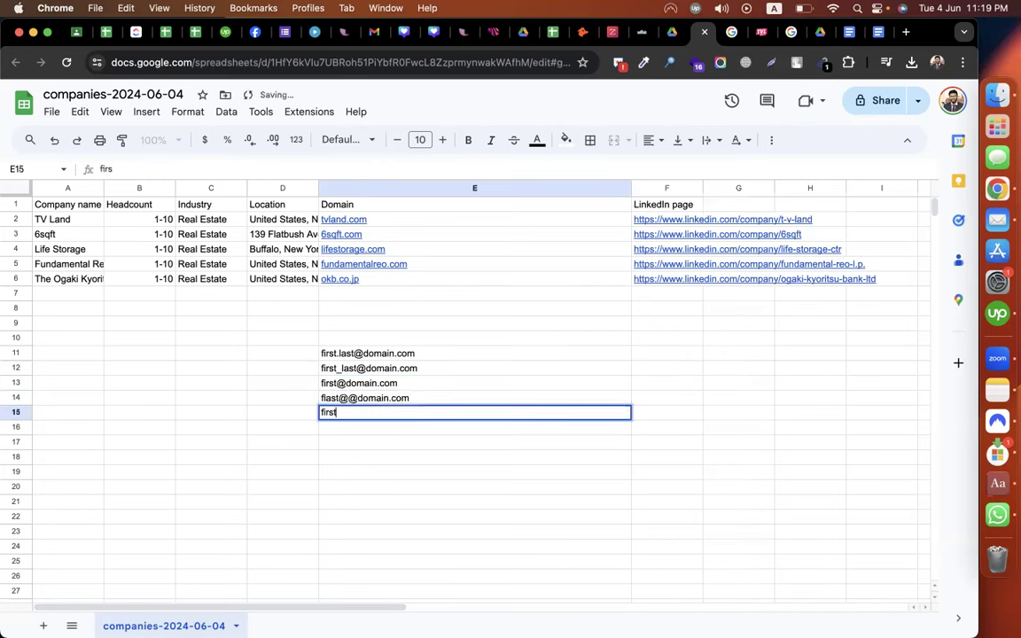
pyautogui.write('l@')
pyautogui.write('@domain.com')
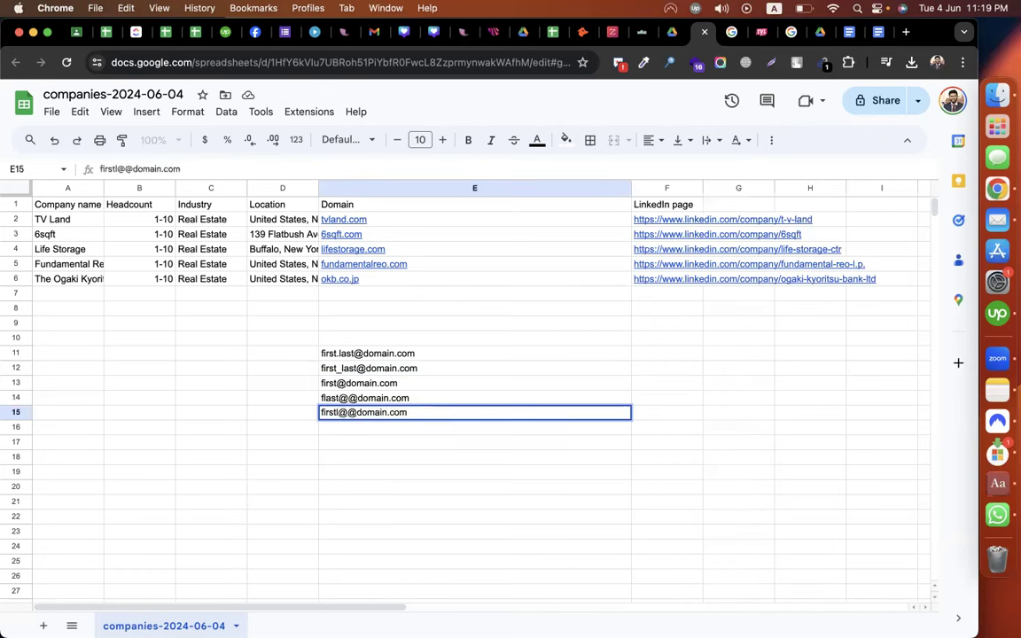
pyautogui.press('Return')
pyautogui.write('fl')
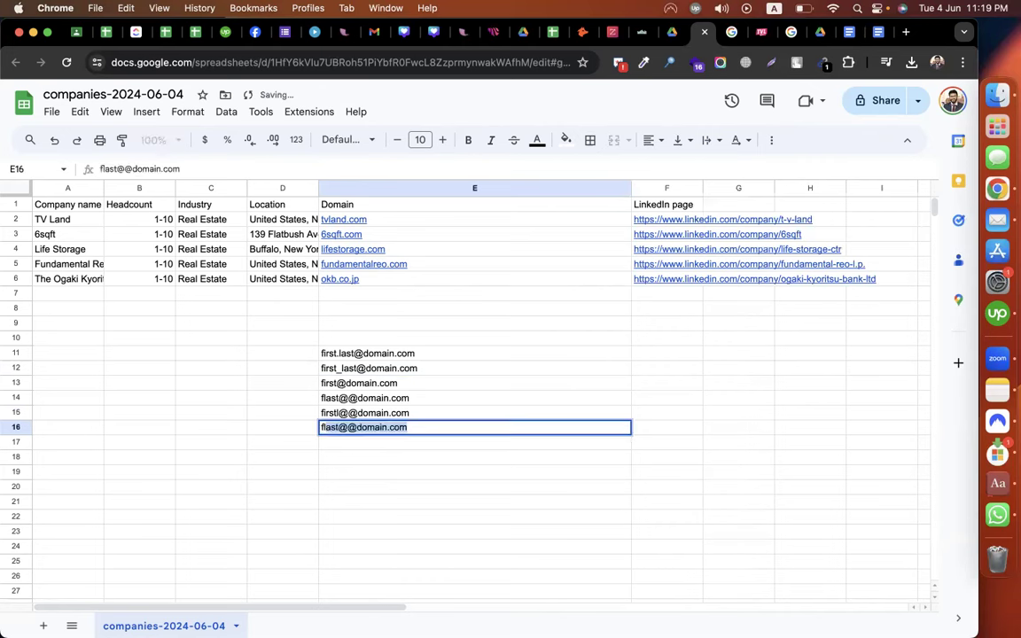
pyautogui.write('@')
pyautogui.write('@domain.com')
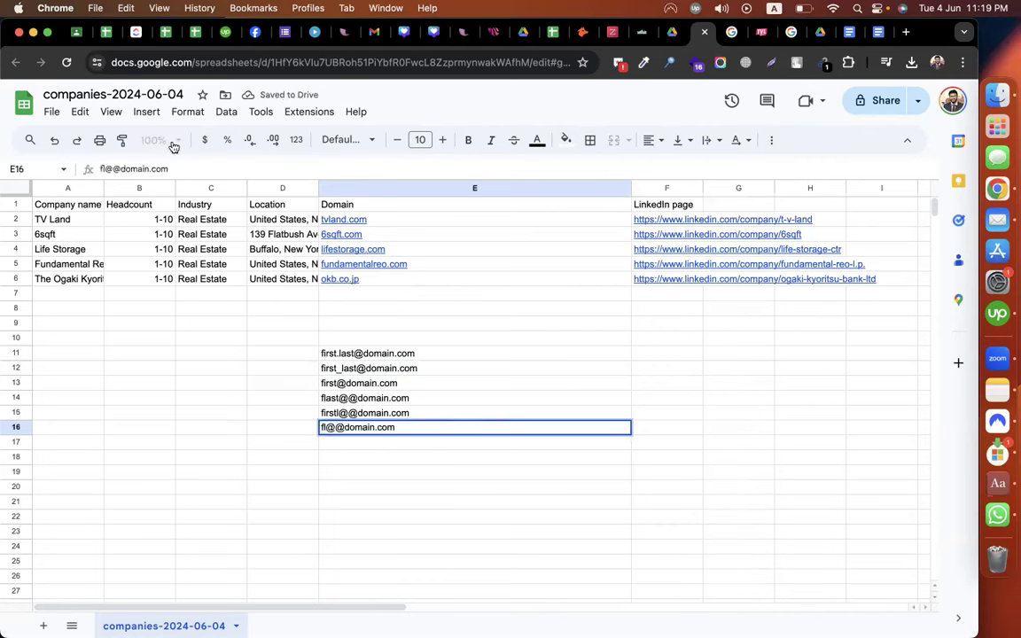
# Zoom the sheet to 150%, widen column D, and enter the contact's full name in D9
pyautogui.click(168, 140)
pyautogui.click(161, 279)
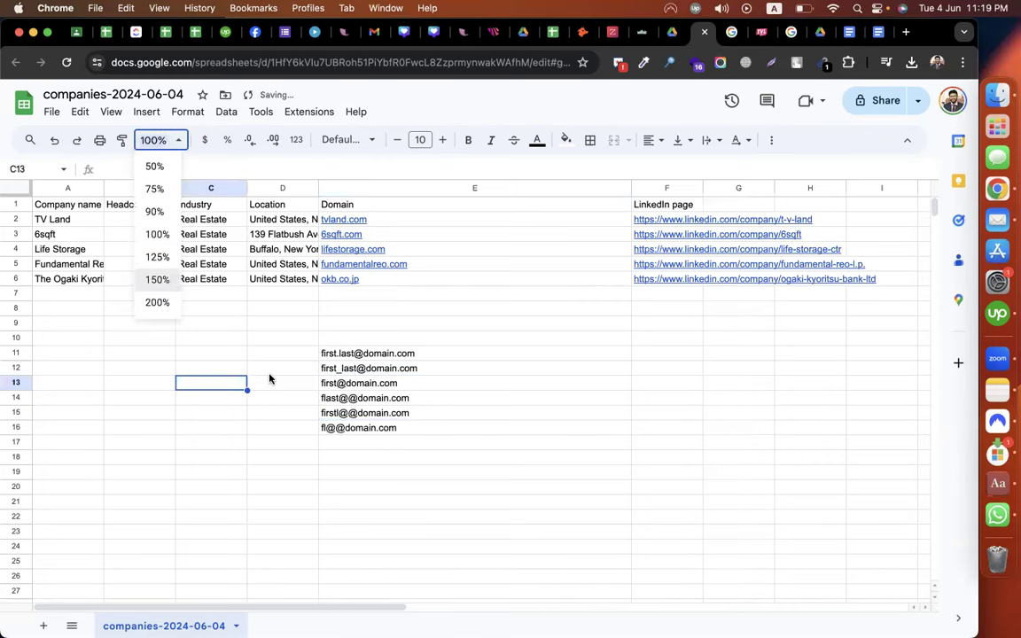
pyautogui.scroll(5, 347, 370)
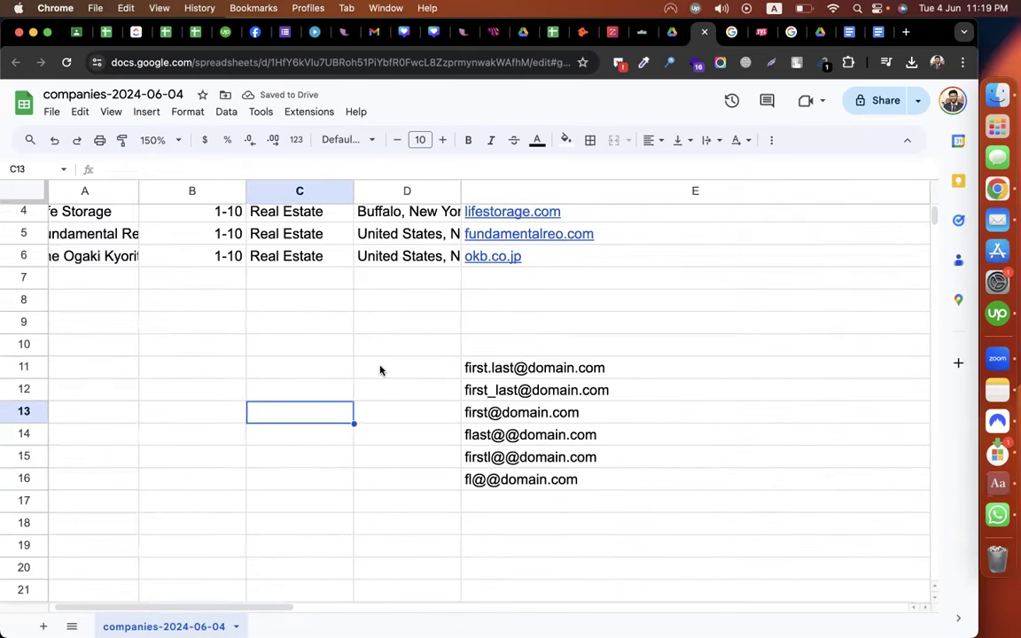
pyautogui.click(379, 368)
pyautogui.hscroll(1, 383, 299)
pyautogui.moveTo(420, 191); pyautogui.dragTo(506, 191)
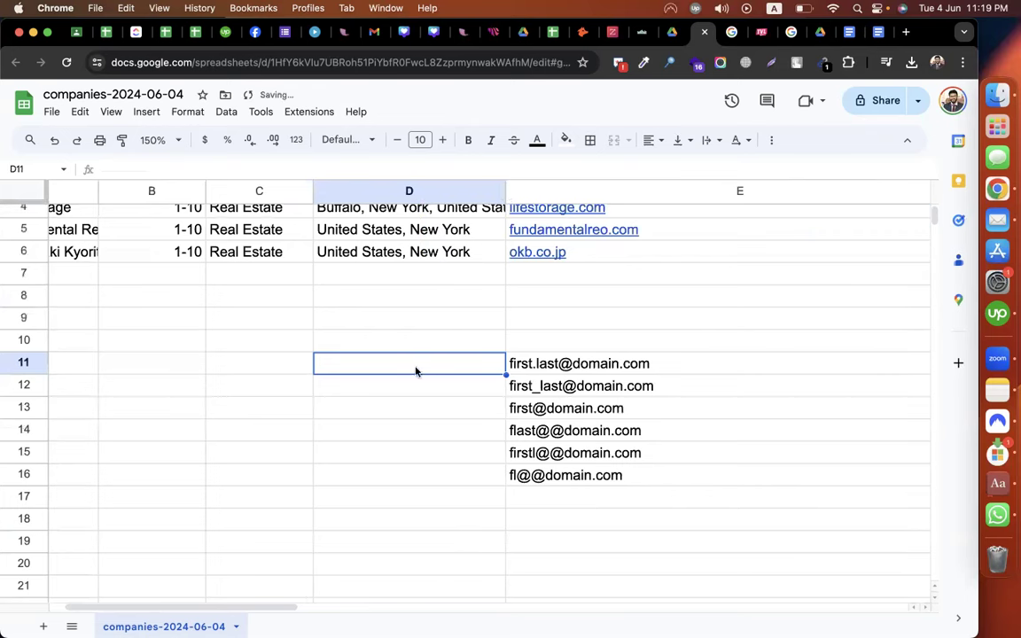
pyautogui.click(383, 326)
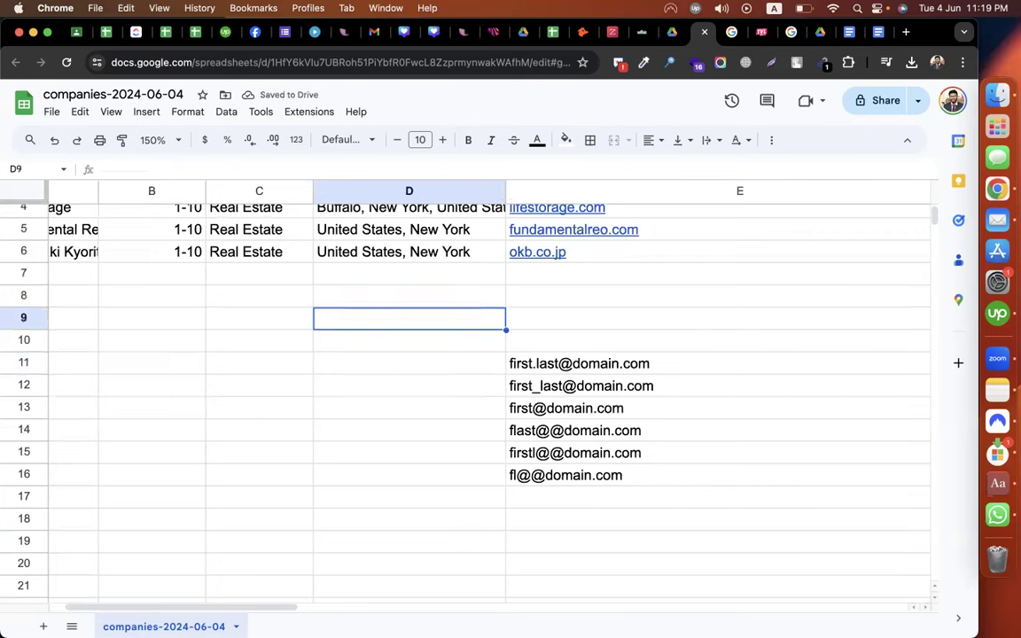
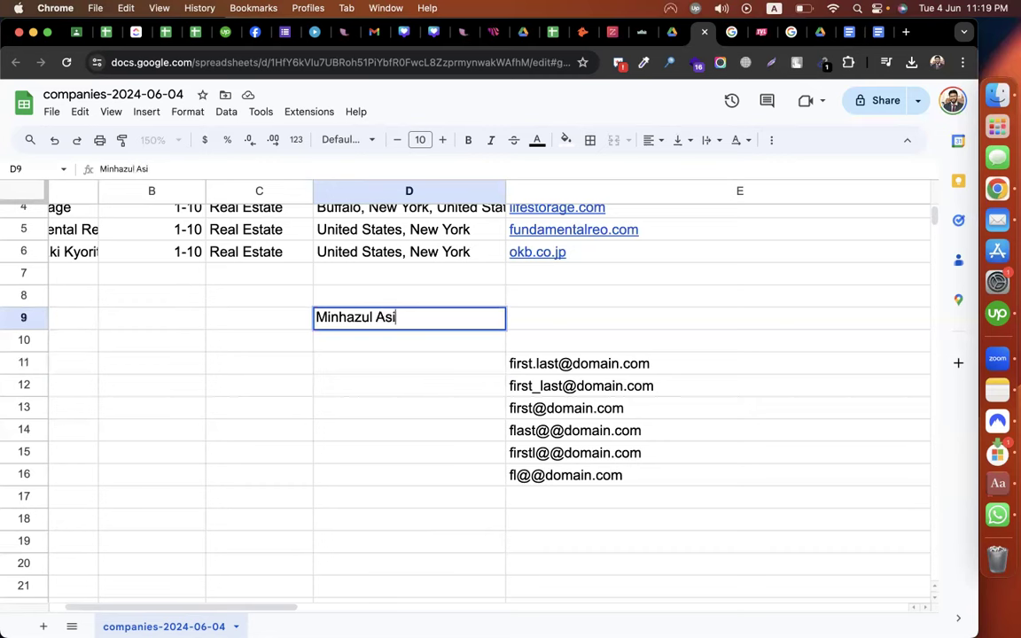
pyautogui.doubleClick(368, 319)
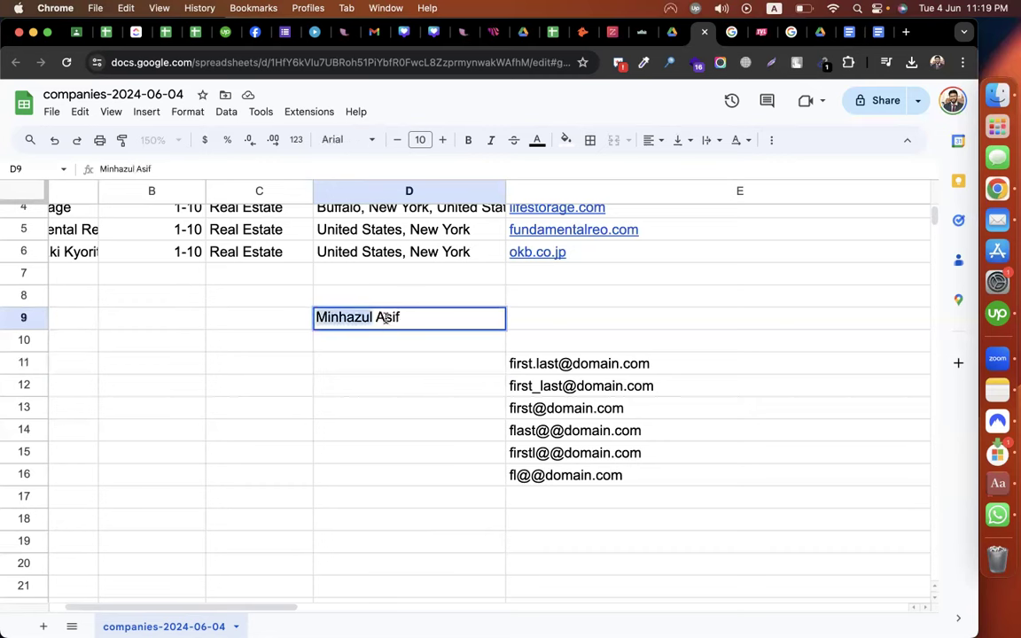
pyautogui.doubleClick(448, 321)
pyautogui.press('Right')
pyautogui.write('@')
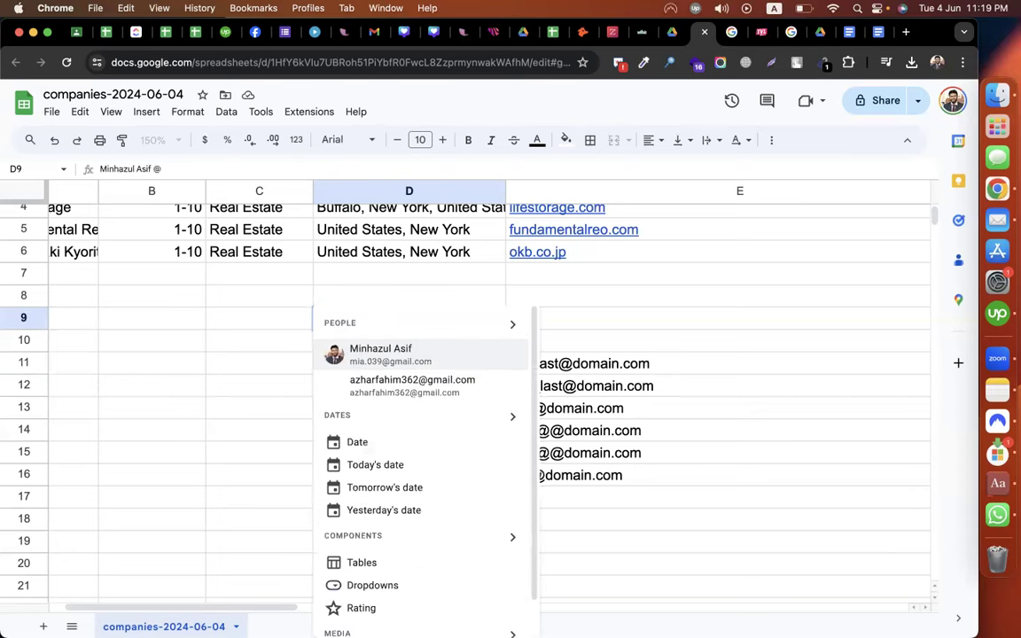
pyautogui.write('codemanbd.com')
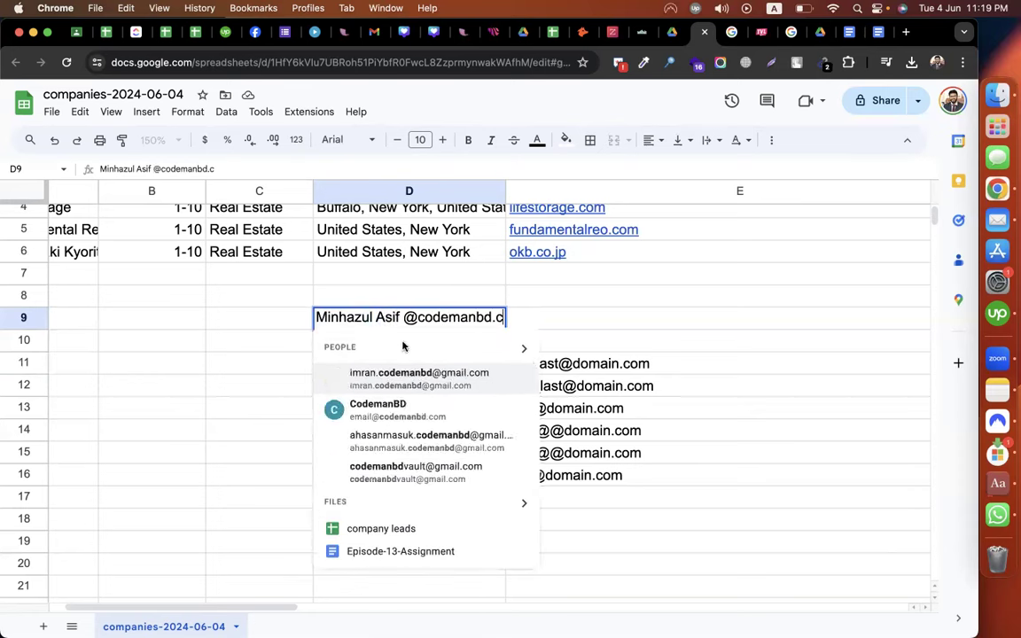
pyautogui.click(209, 410)
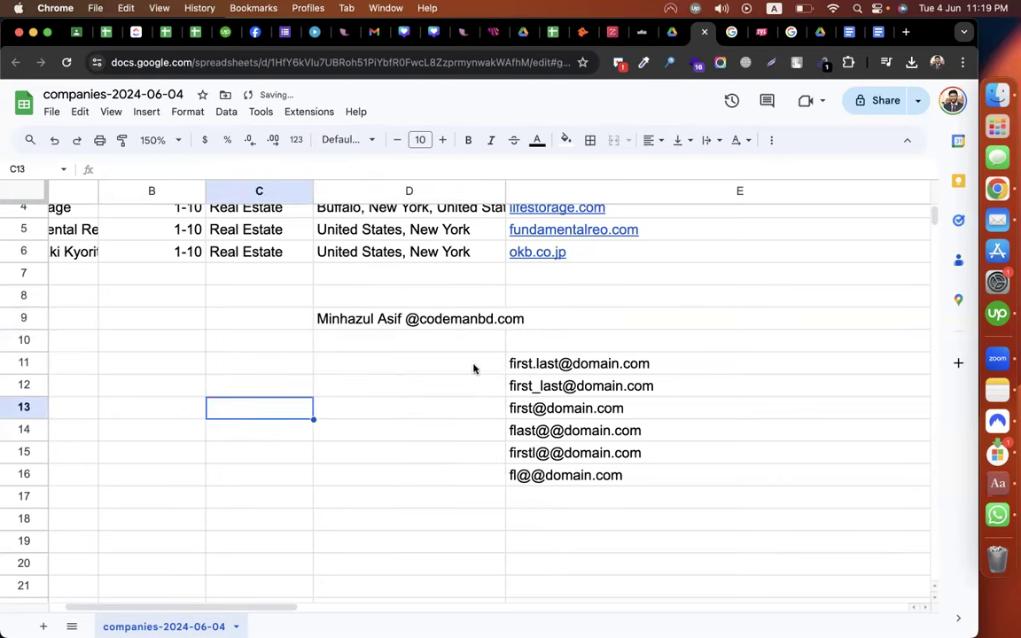
# Compare with the Hunter.io tvland.com results, then recheck D9 in the sheet
pyautogui.click(565, 365)
pyautogui.scroll(2, 565, 365)
pyautogui.click(582, 33)
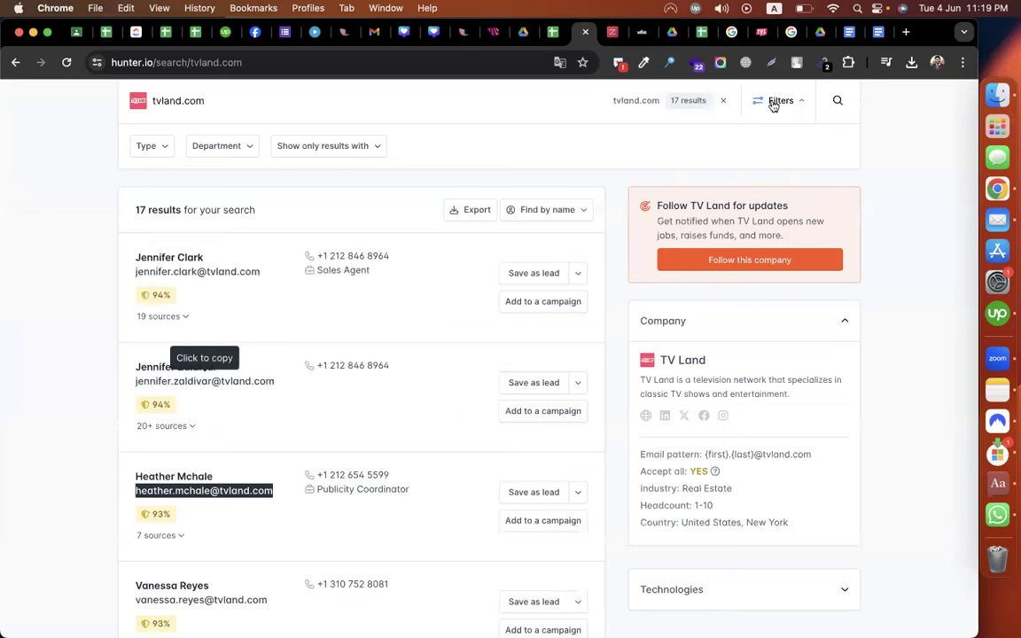
pyautogui.click(700, 33)
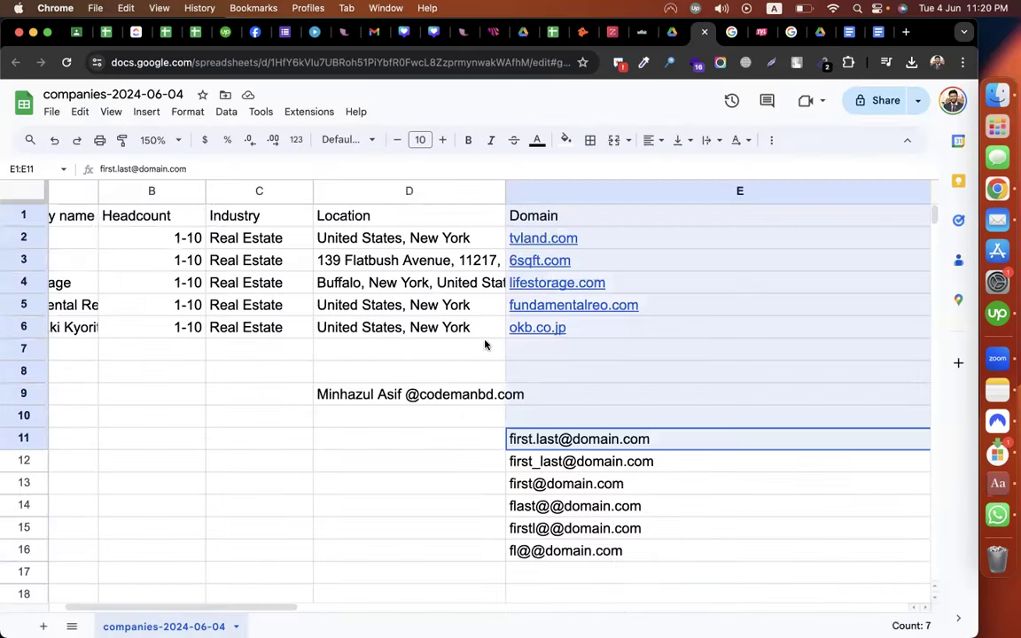
pyautogui.keyDown('shift'); pyautogui.click(412, 421); pyautogui.keyUp('shift')
pyautogui.click(390, 433)
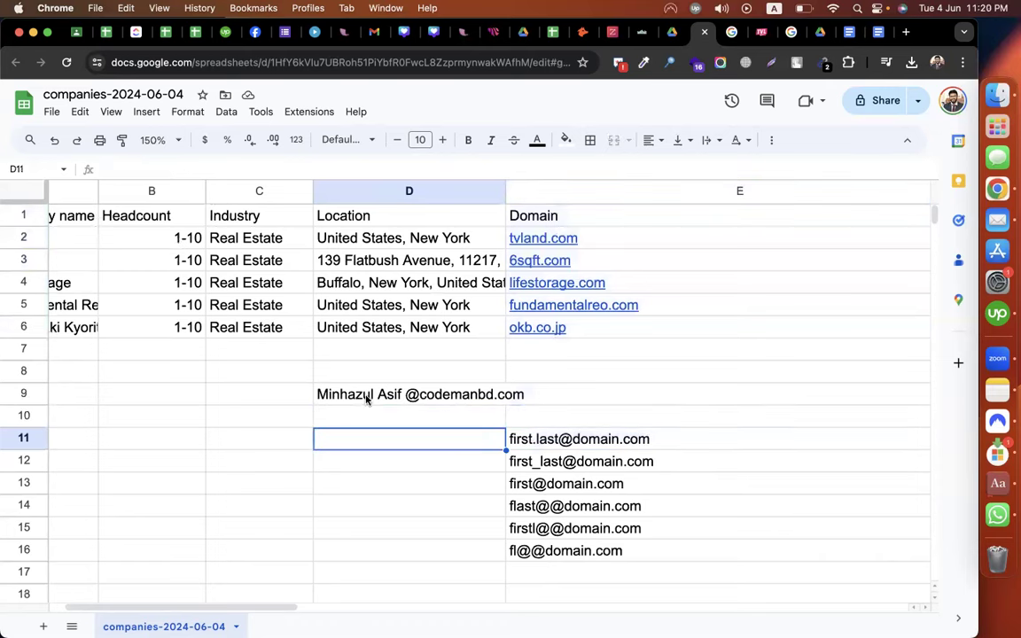
pyautogui.click(441, 394)
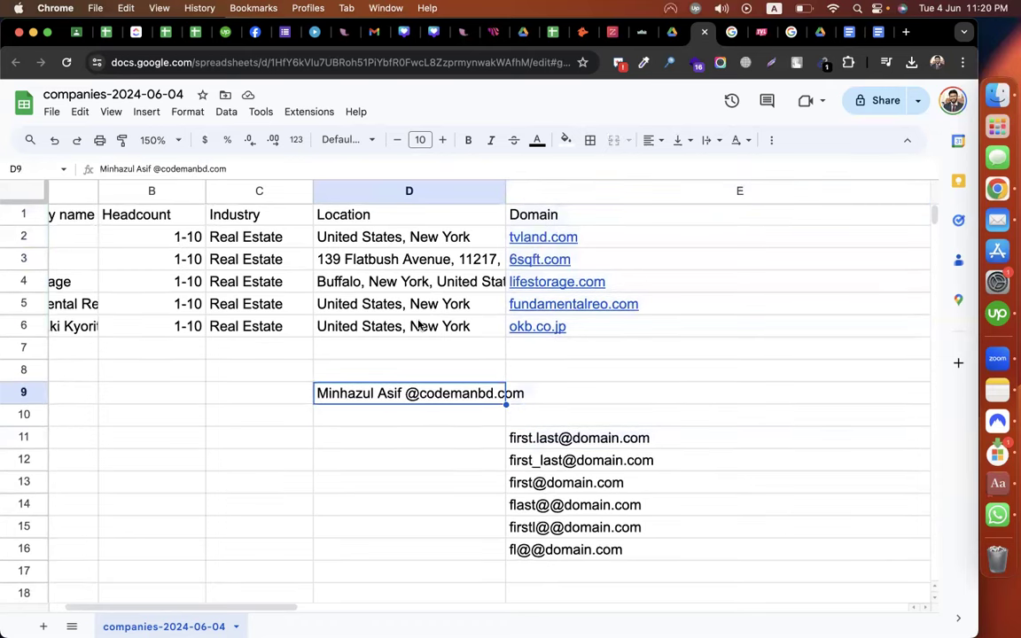
pyautogui.scroll(-2, 421, 326)
pyautogui.doubleClick(417, 312)
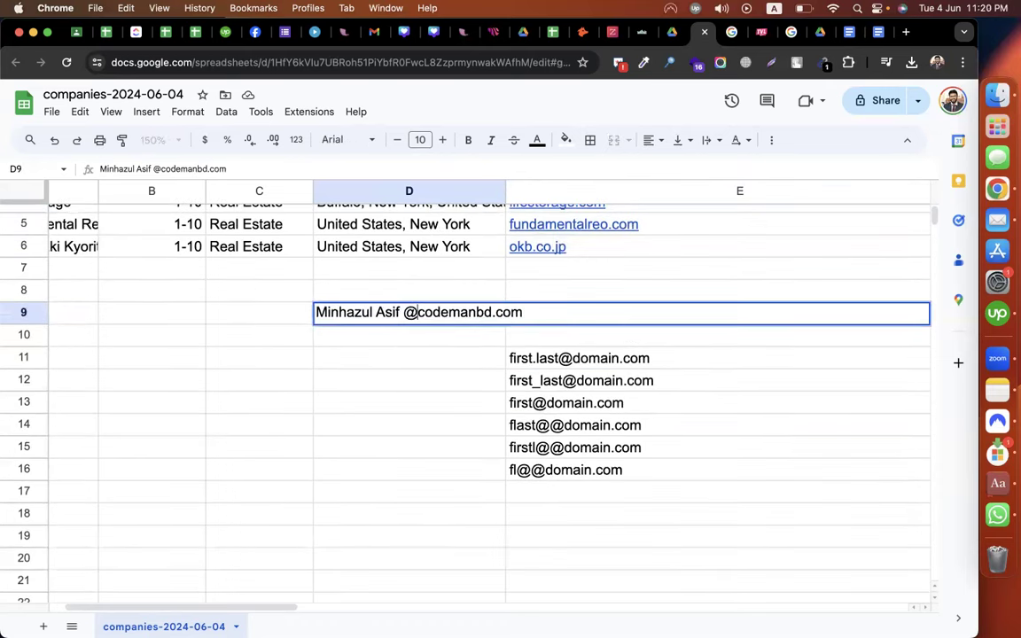
pyautogui.click(465, 360)
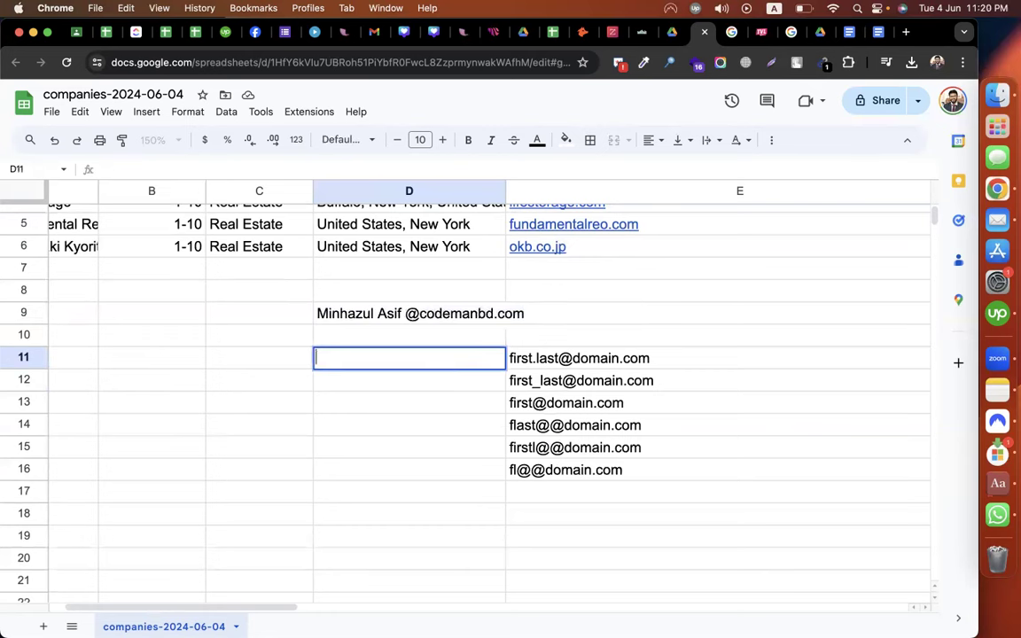
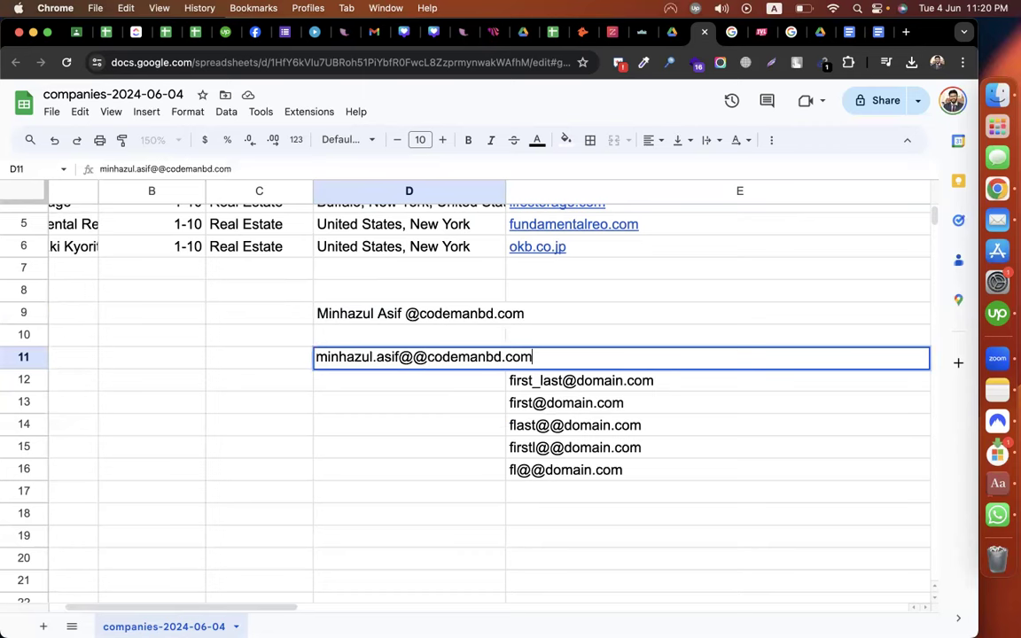
pyautogui.click(463, 419)
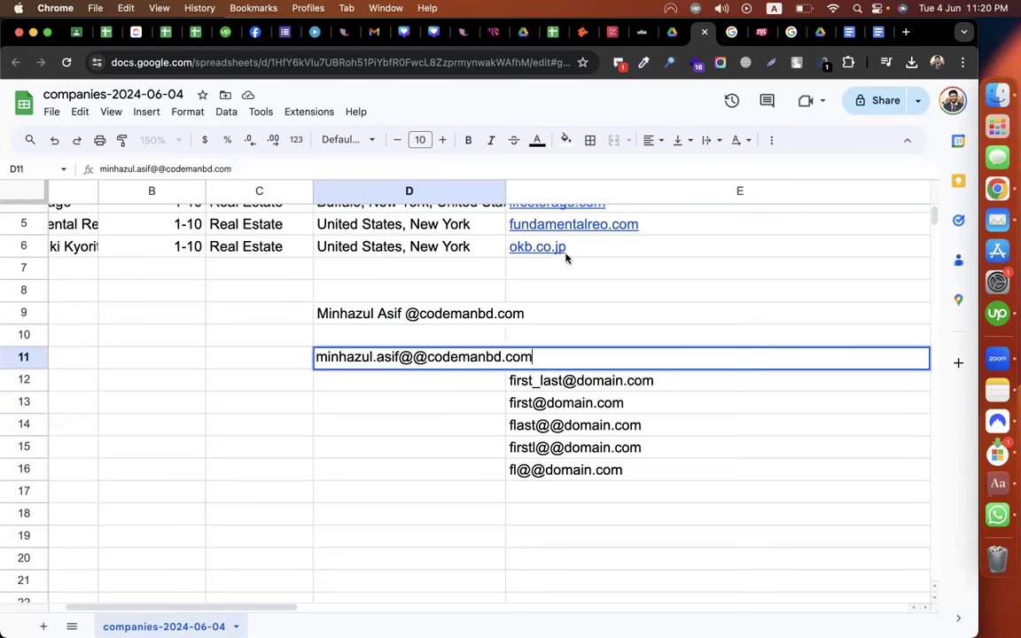
pyautogui.doubleClick(506, 192)
pyautogui.click(606, 363)
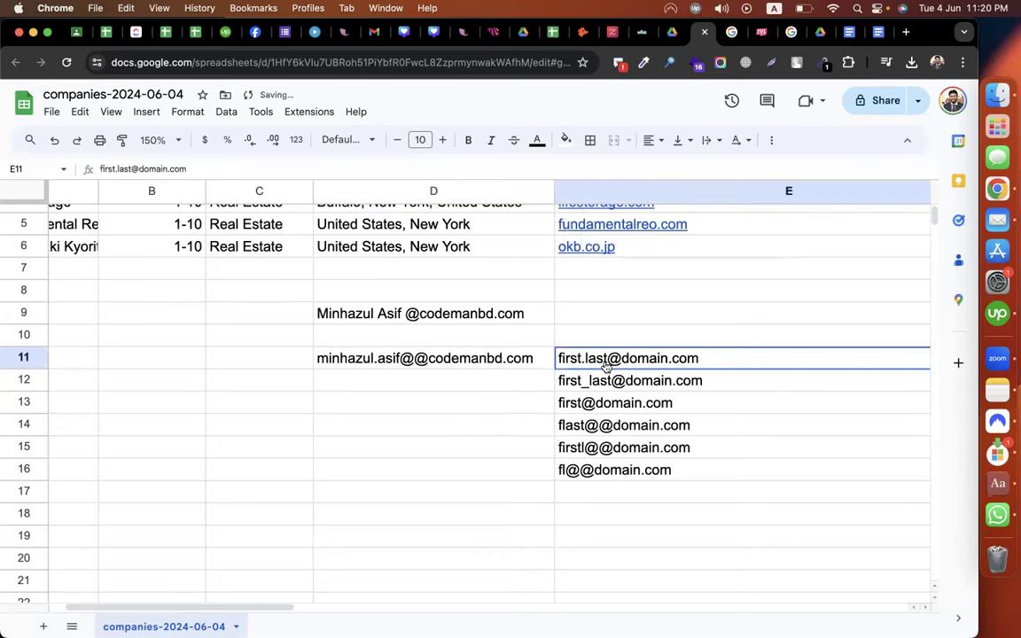
pyautogui.click(444, 418)
pyautogui.doubleClick(357, 367)
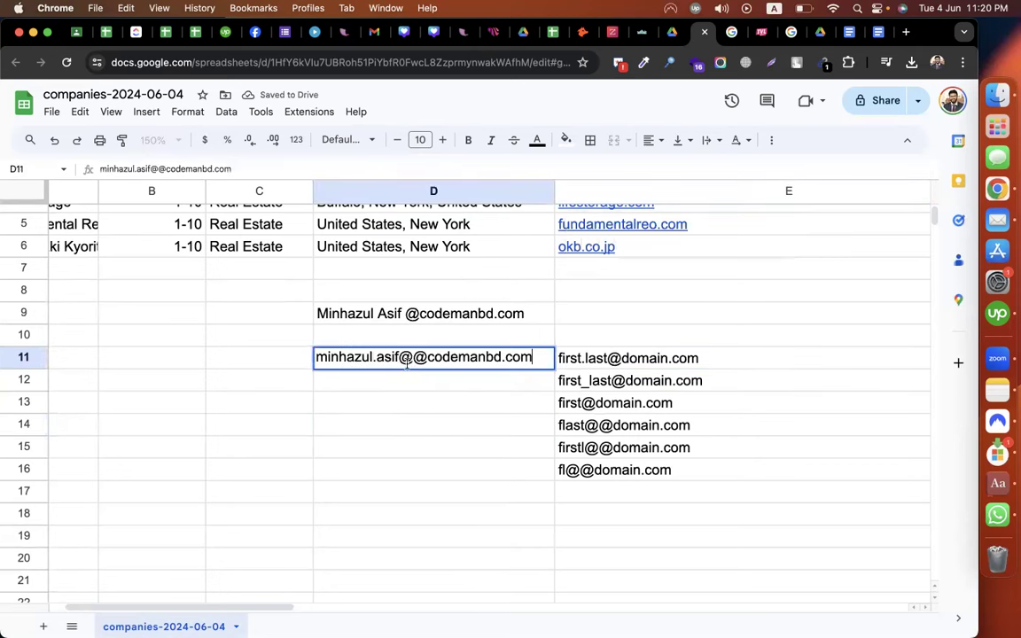
pyautogui.press('BackSpace')
pyautogui.click(562, 389)
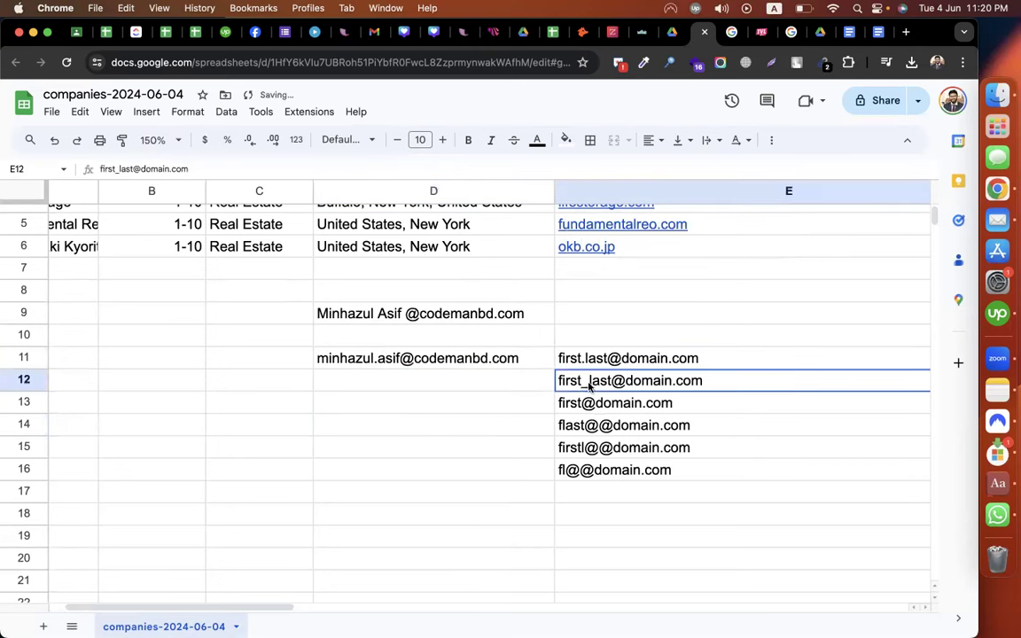
pyautogui.click(479, 383)
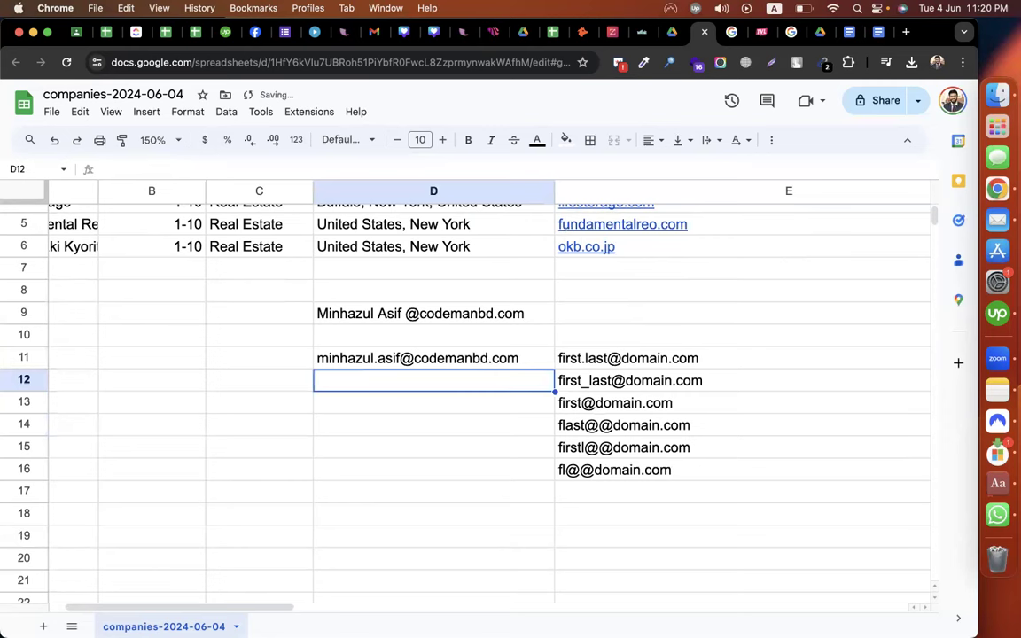
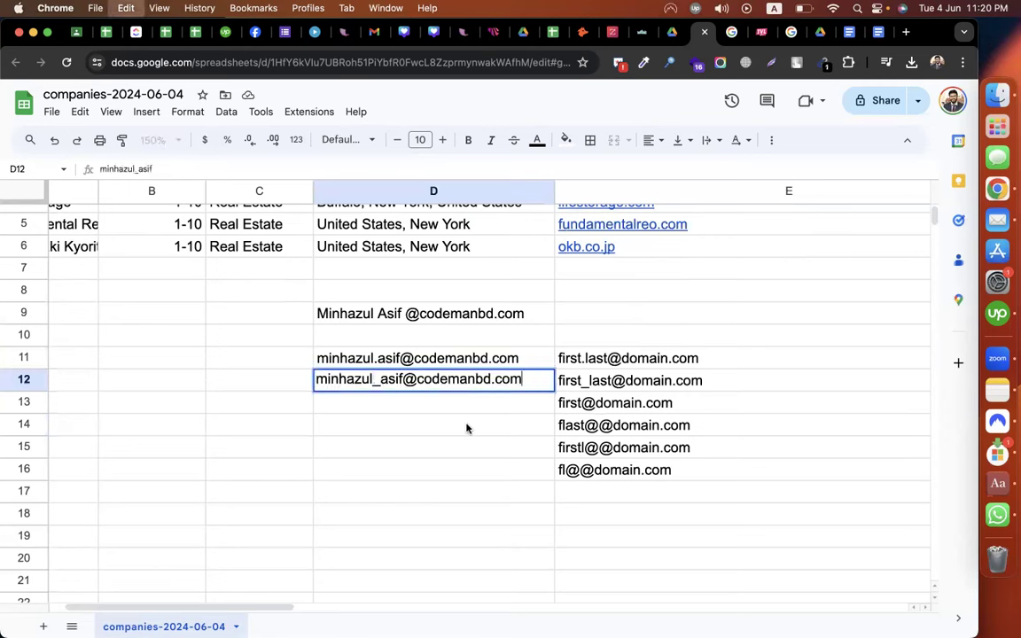
pyautogui.click(466, 426)
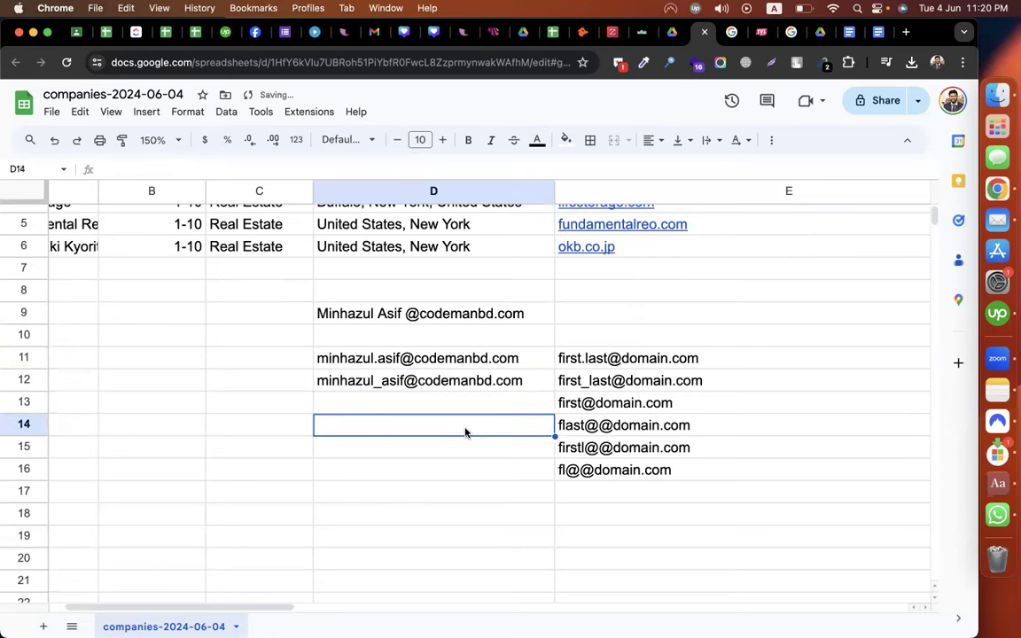
pyautogui.click(587, 402)
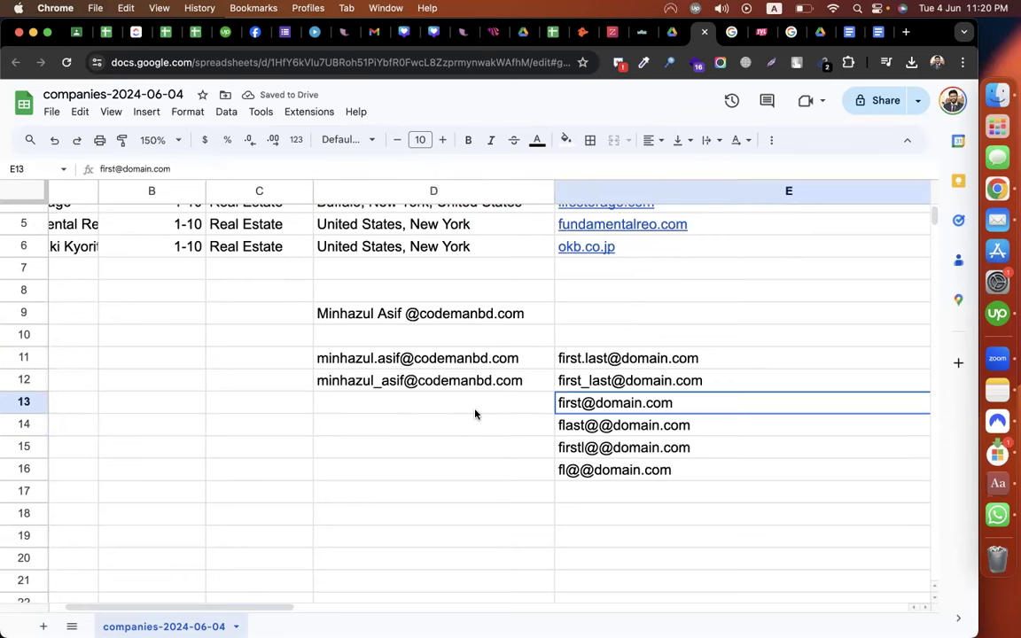
pyautogui.click(475, 408)
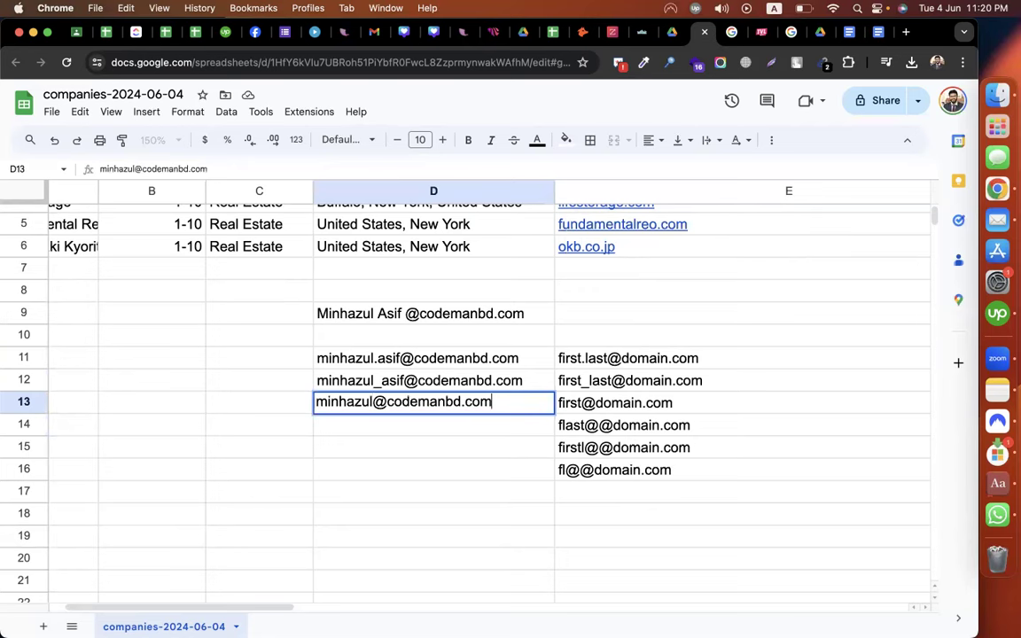
pyautogui.press('Return')
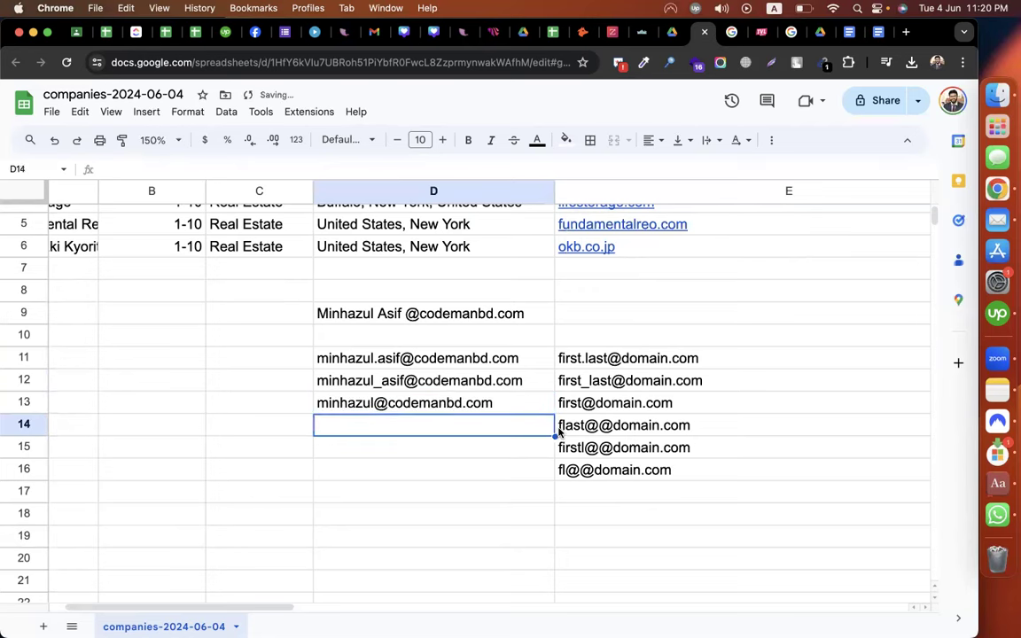
pyautogui.doubleClick(560, 427)
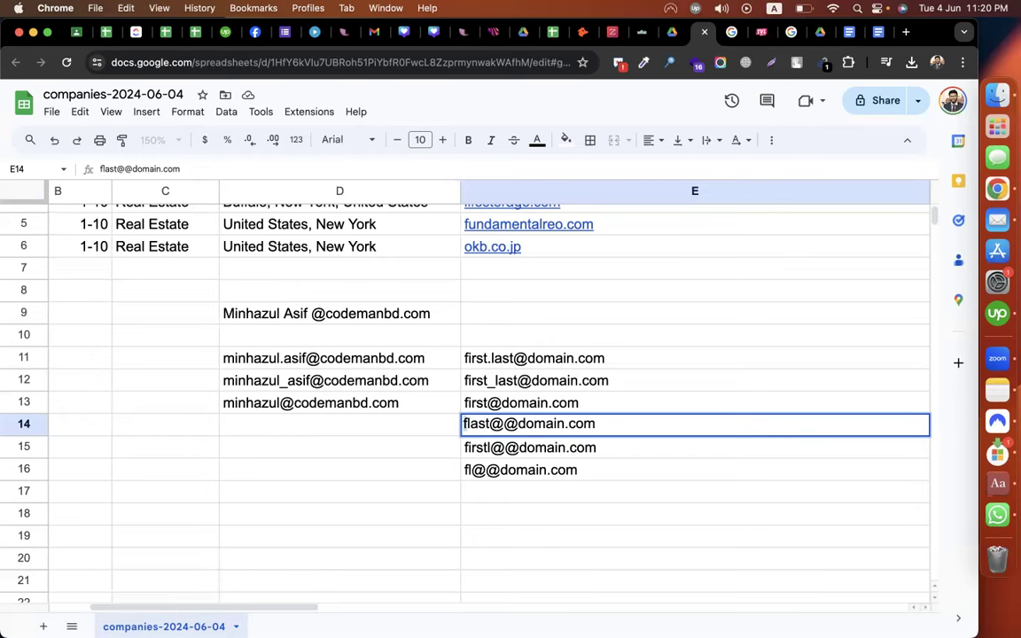
pyautogui.click(245, 312)
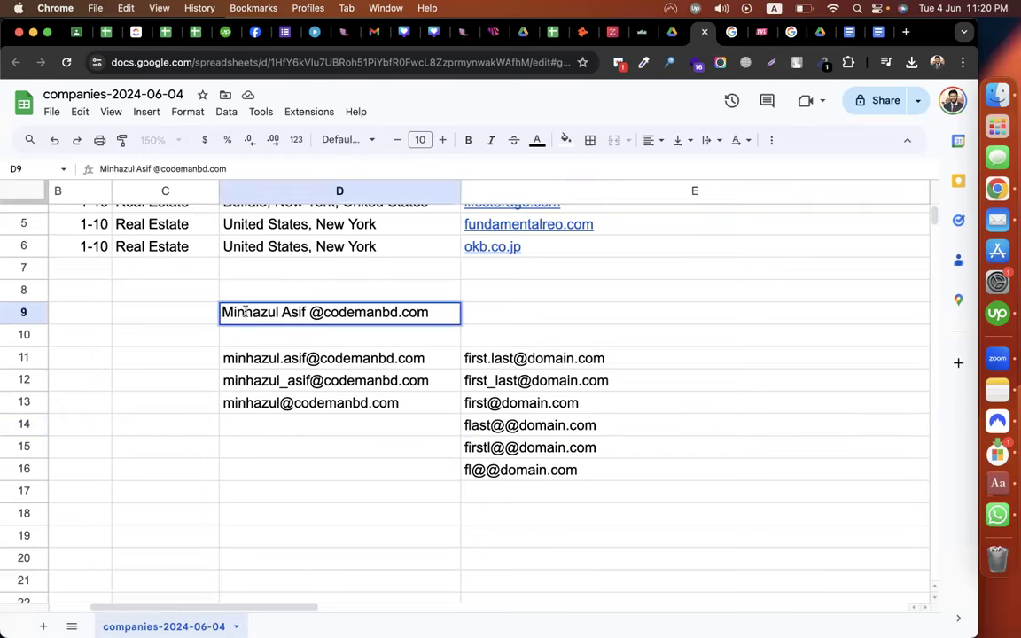
pyautogui.doubleClick(245, 312)
pyautogui.click(223, 312)
pyautogui.click(295, 426)
pyautogui.write('m')
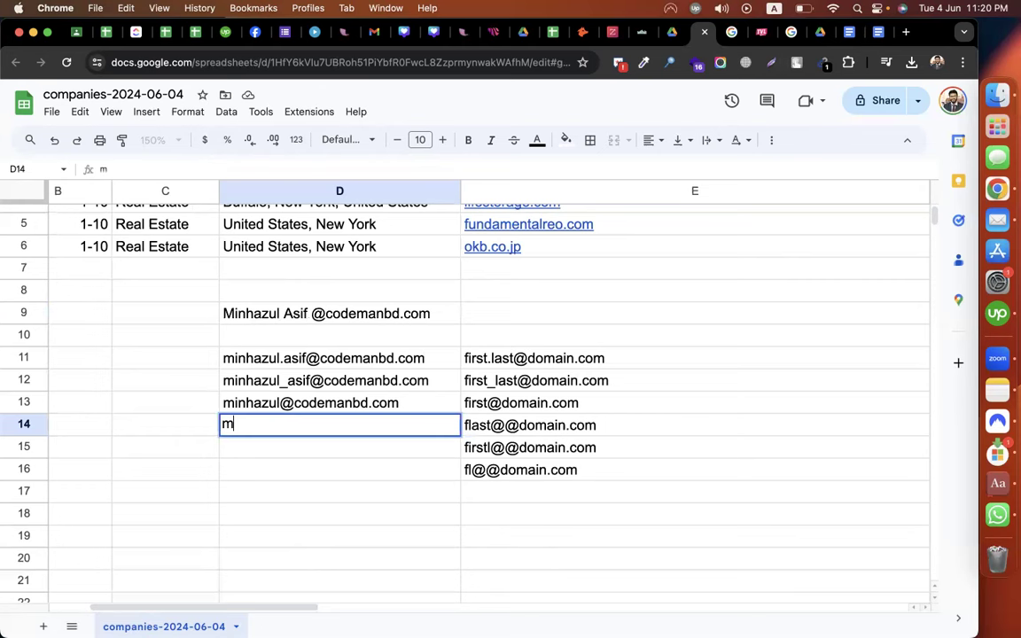
pyautogui.doubleClick(465, 424)
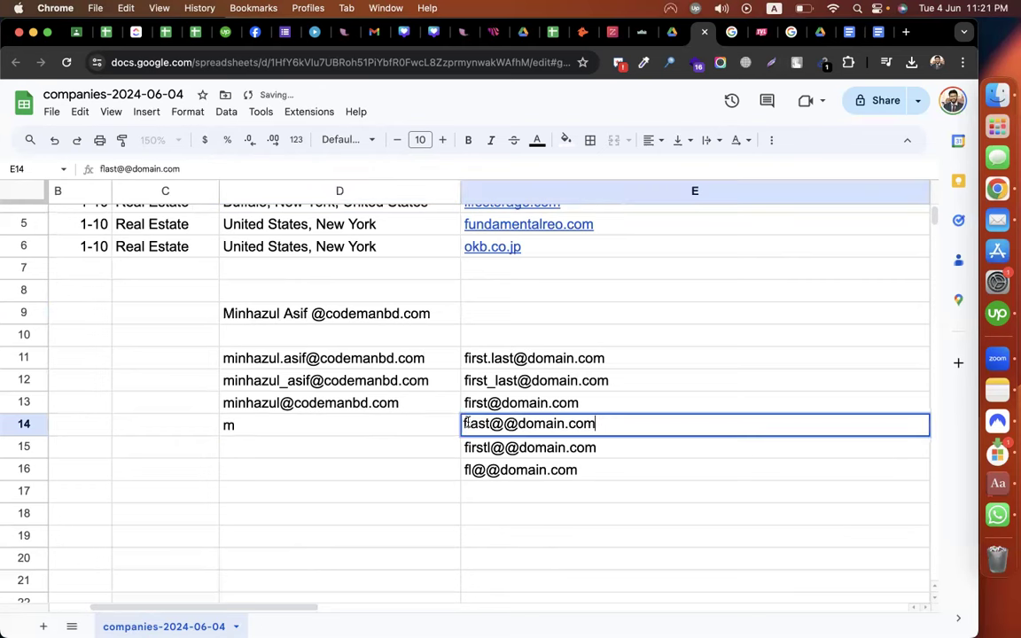
pyautogui.click(364, 427)
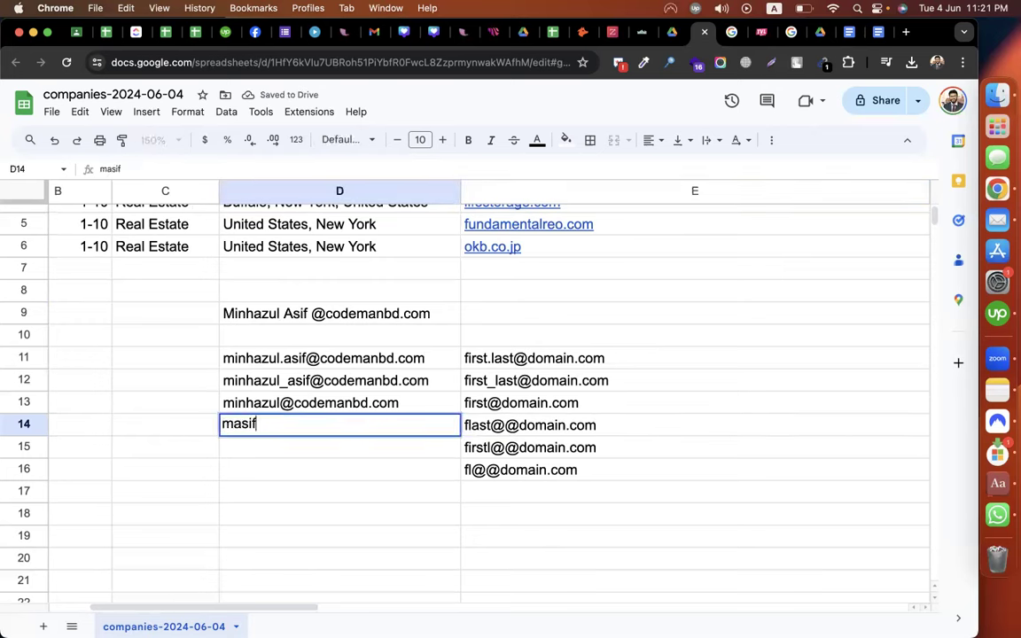
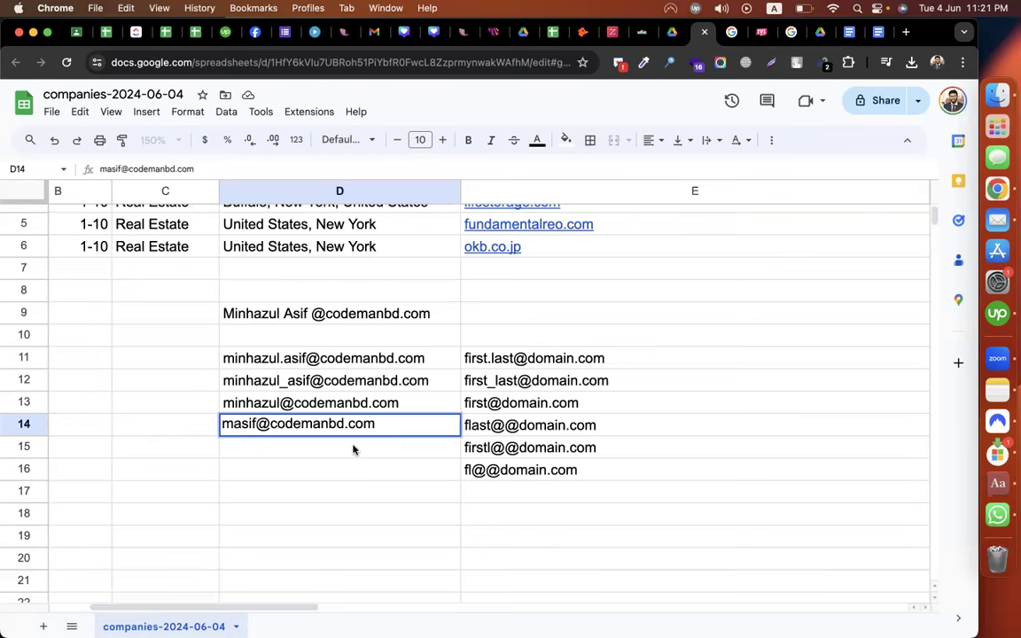
pyautogui.click(352, 449)
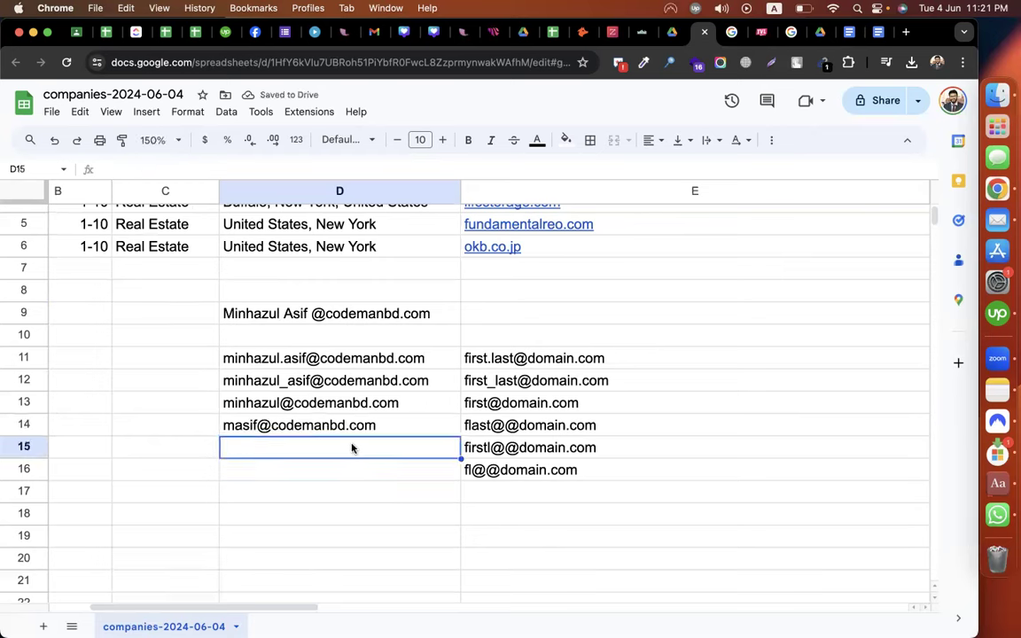
pyautogui.doubleClick(486, 447)
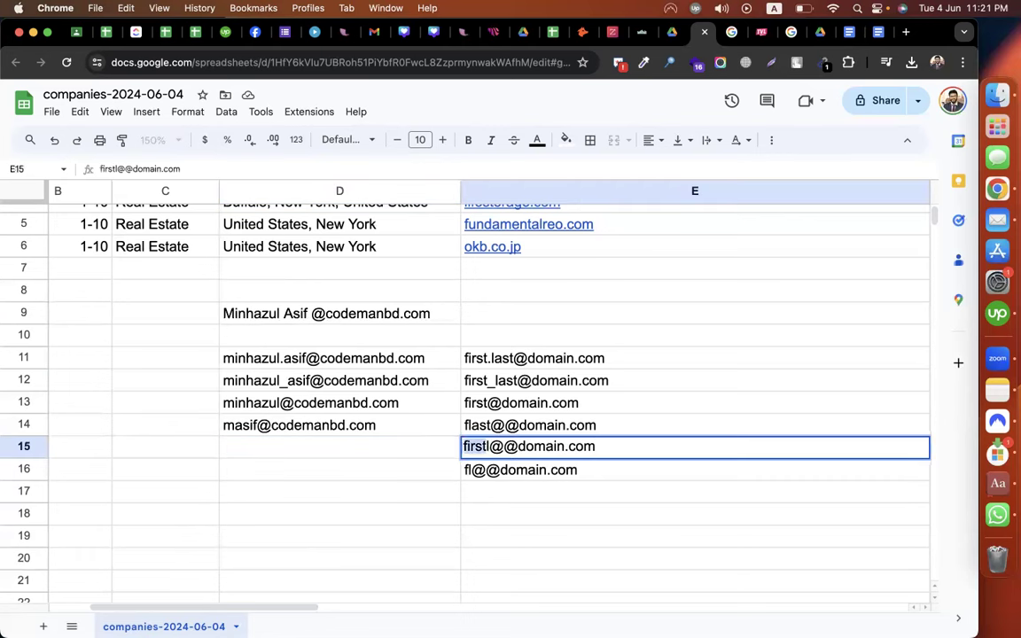
pyautogui.click(355, 448)
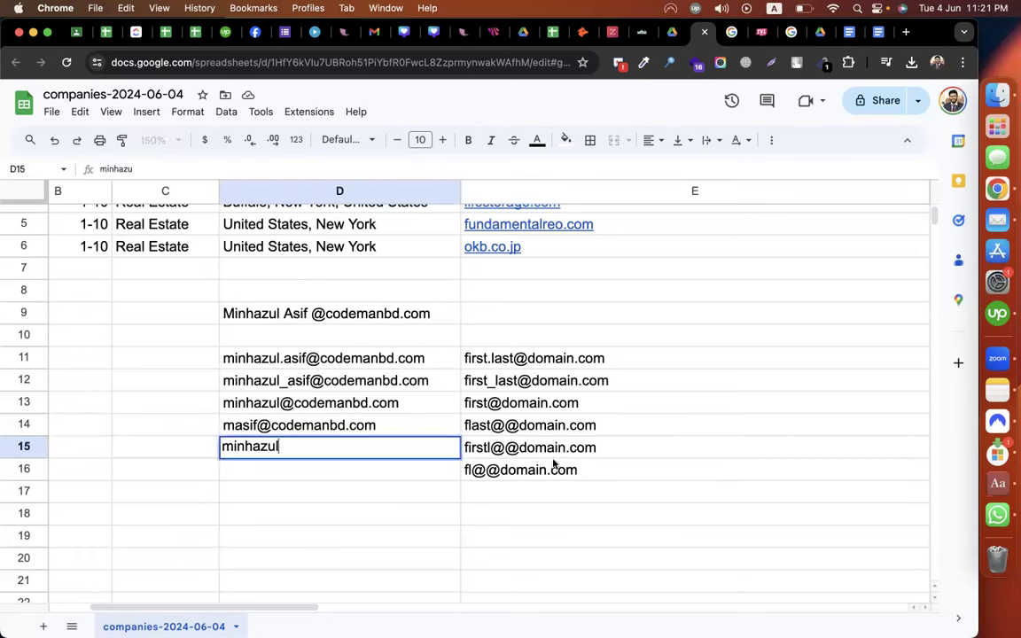
pyautogui.doubleClick(489, 448)
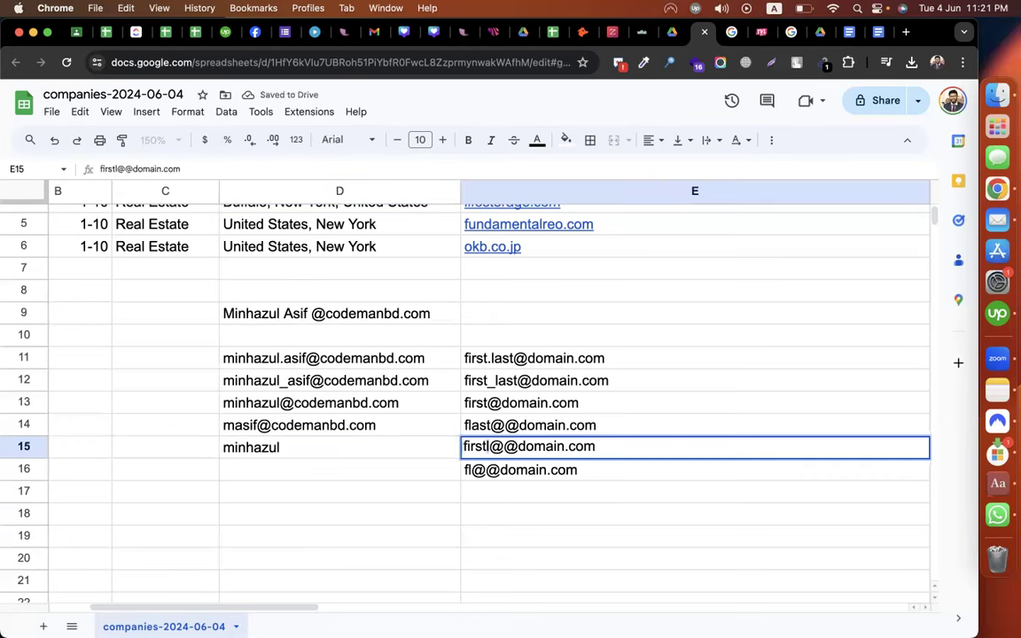
pyautogui.doubleClick(293, 312)
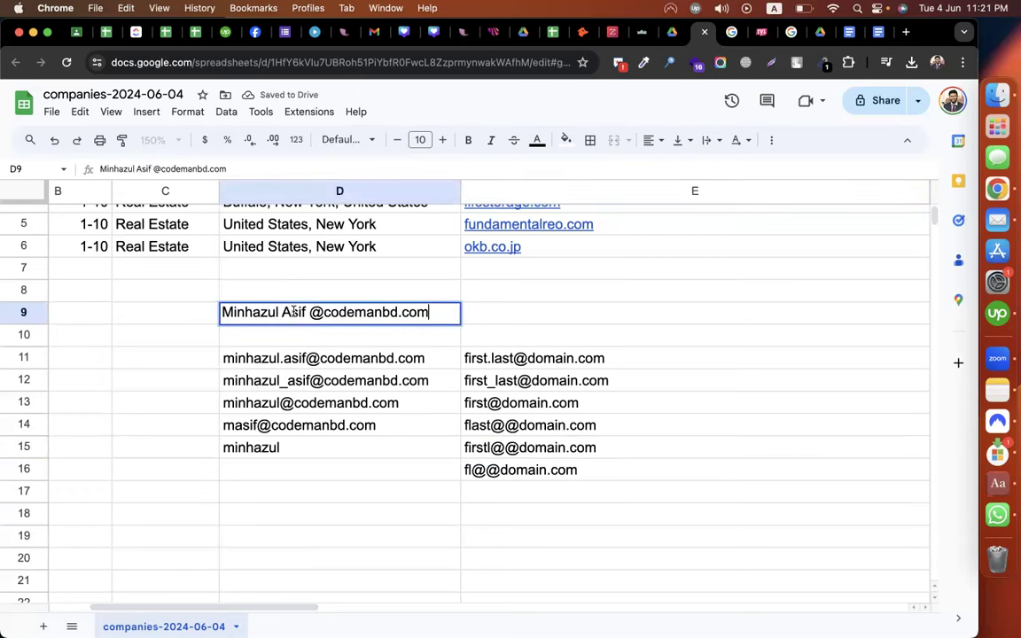
pyautogui.doubleClick(308, 447)
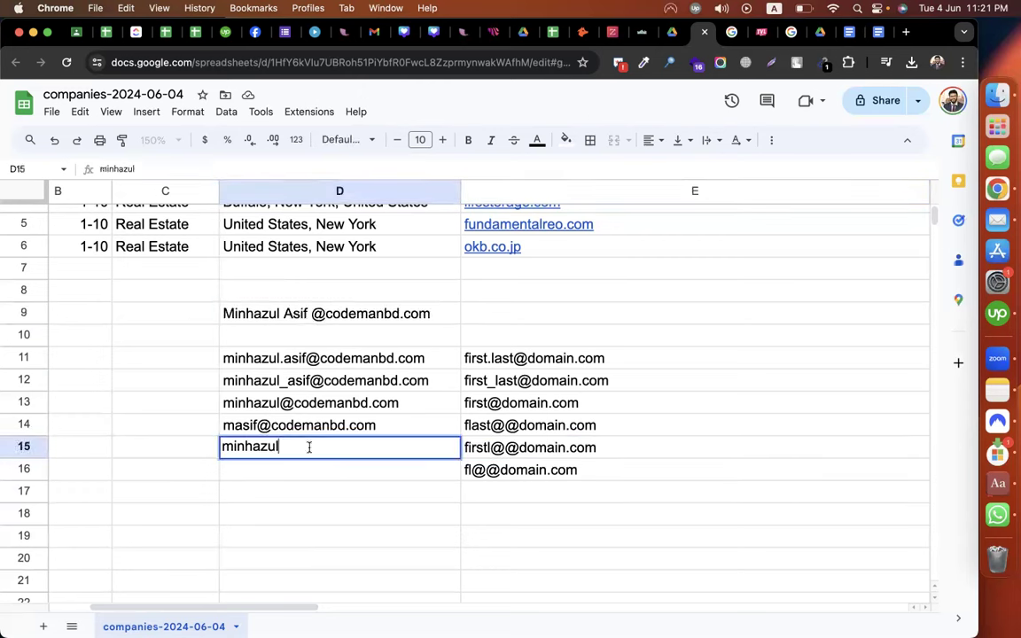
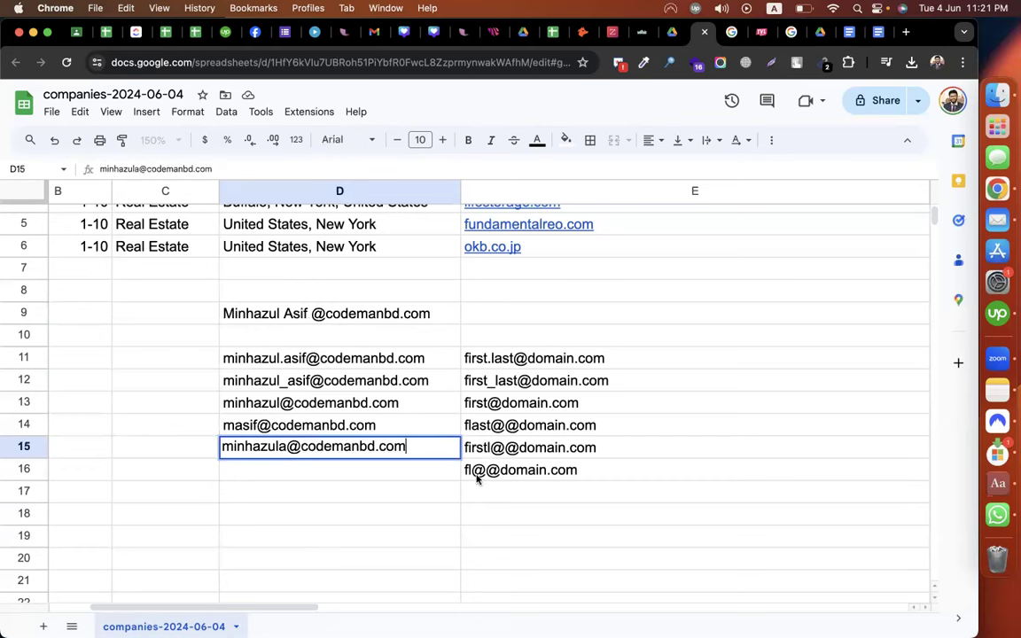
pyautogui.click(474, 471)
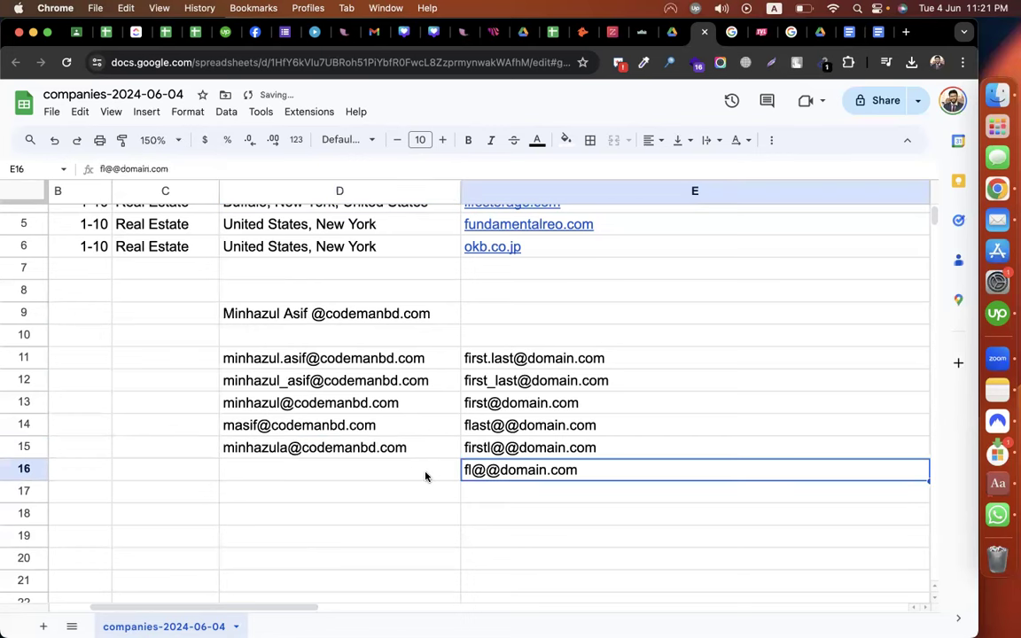
# Enter the initials guess in D16 and remove the doubled @ from E14:E16
pyautogui.click(425, 477)
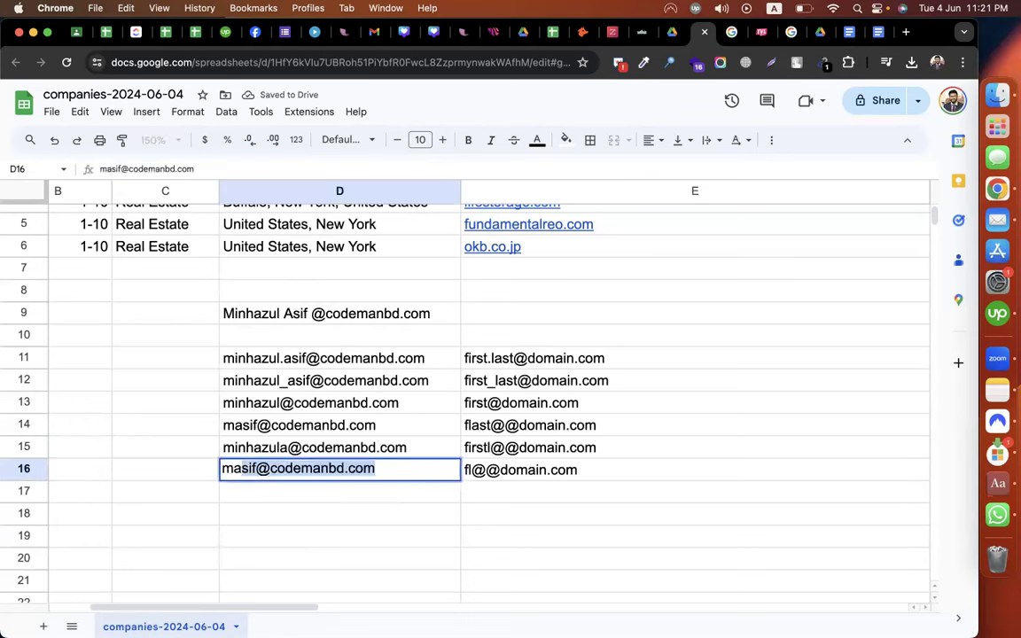
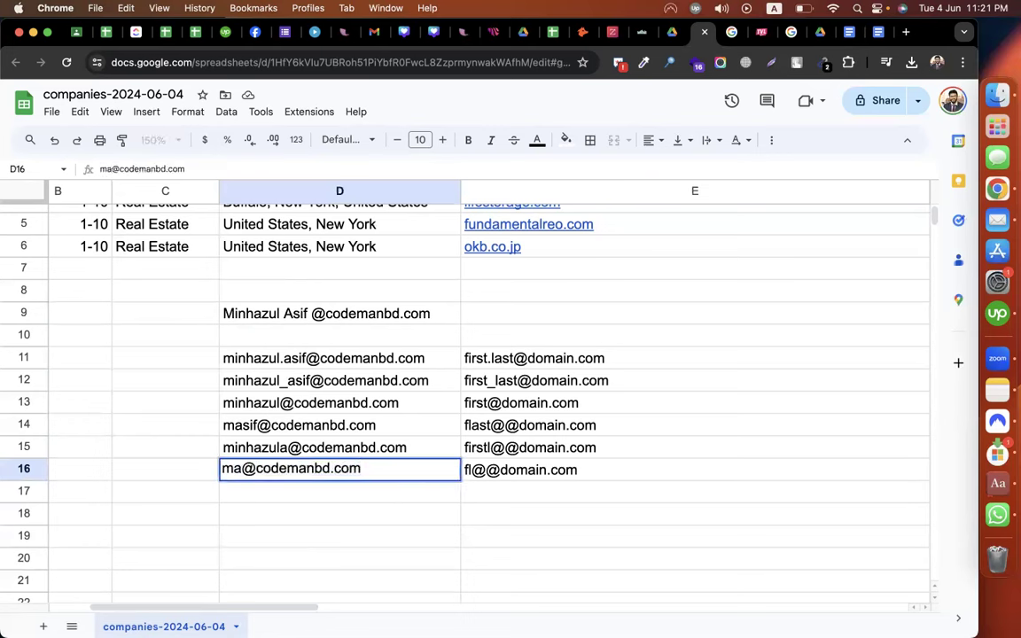
pyautogui.click(684, 481)
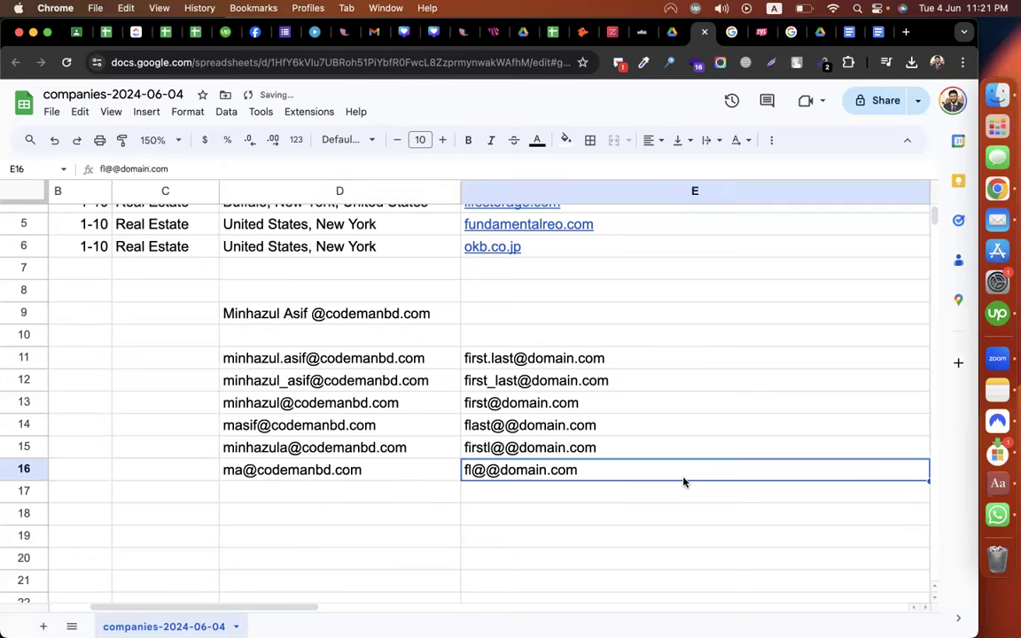
pyautogui.doubleClick(514, 424)
pyautogui.press('BackSpace')
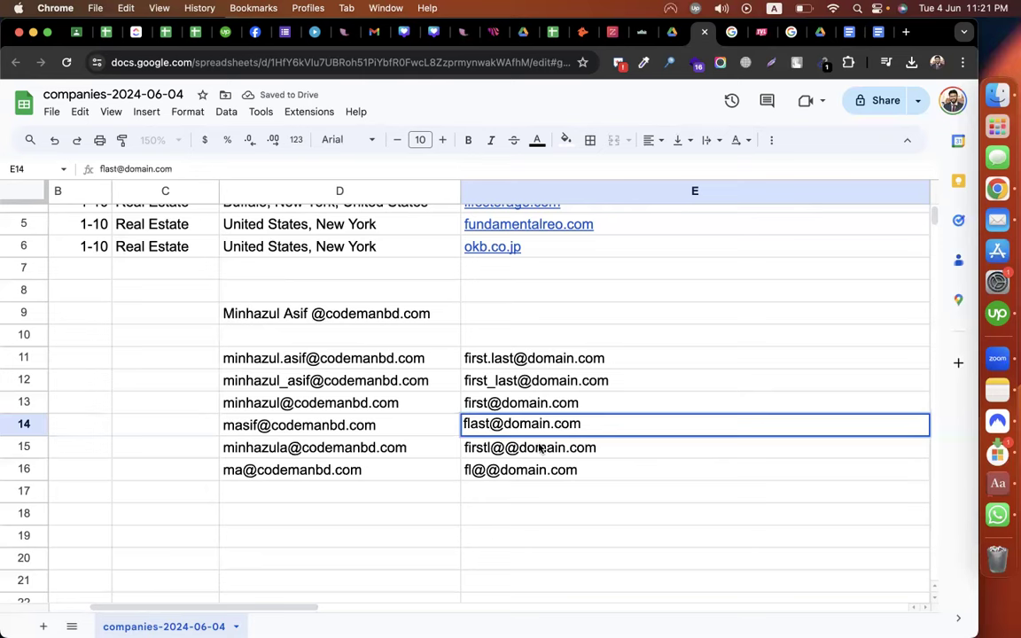
pyautogui.doubleClick(524, 447)
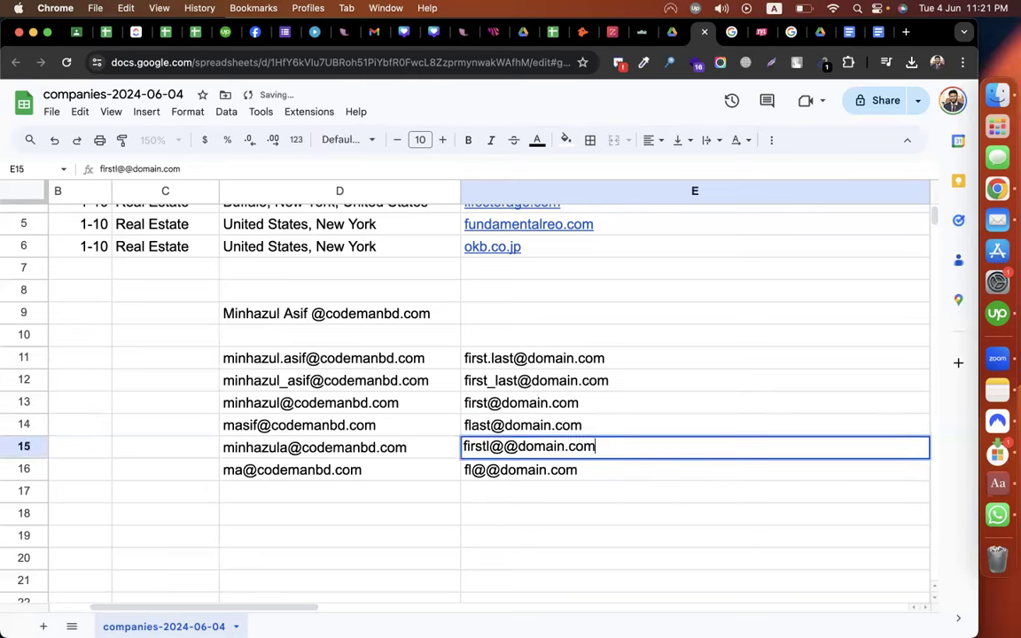
pyautogui.click(514, 446)
pyautogui.press('BackSpace')
pyautogui.doubleClick(492, 470)
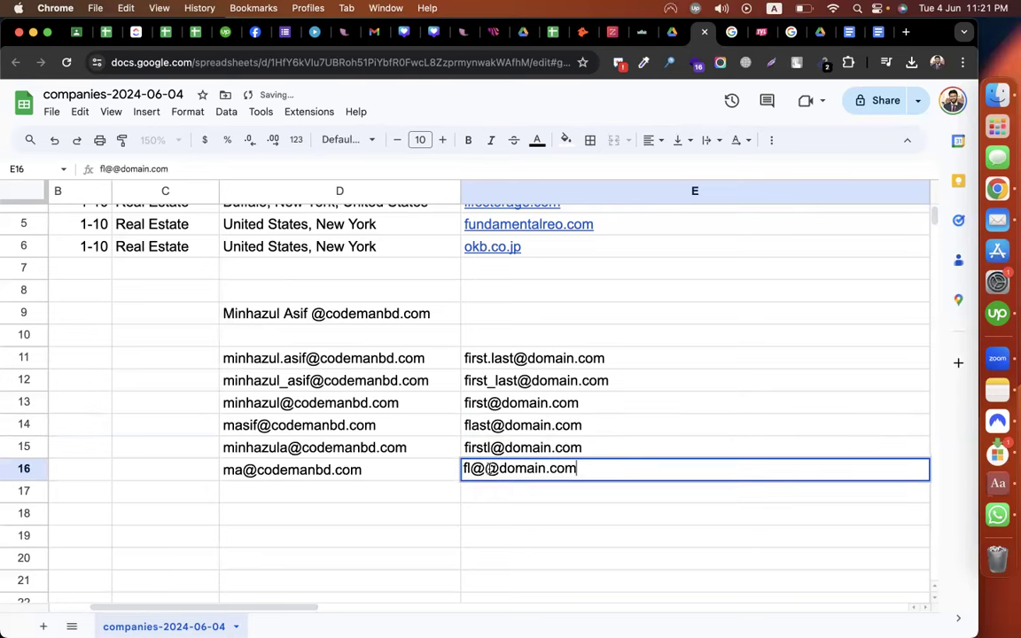
pyautogui.click(492, 469)
pyautogui.press('BackSpace')
pyautogui.click(346, 513)
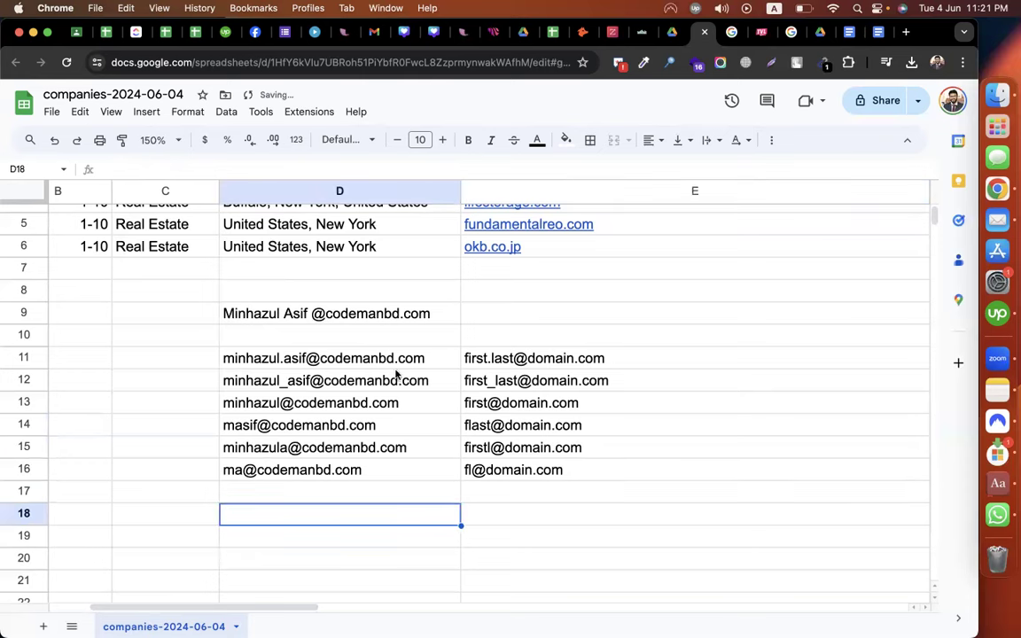
# Copy the D9:E16 email block and switch to Google Classroom
pyautogui.click(417, 314)
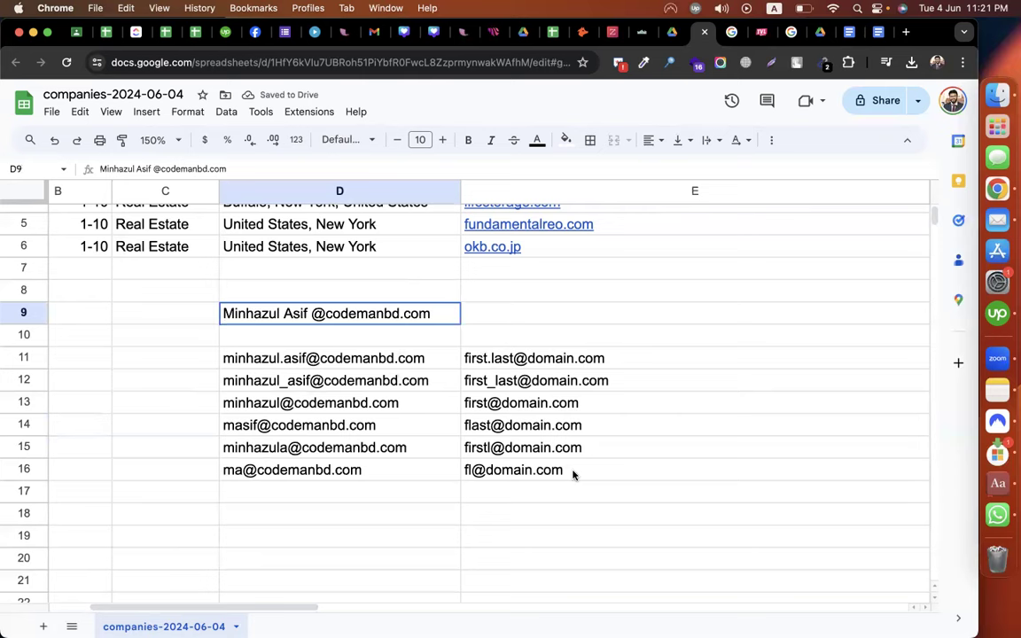
pyautogui.keyDown('shift'); pyautogui.click(573, 474); pyautogui.keyUp('shift')
pyautogui.press('cmd+c')
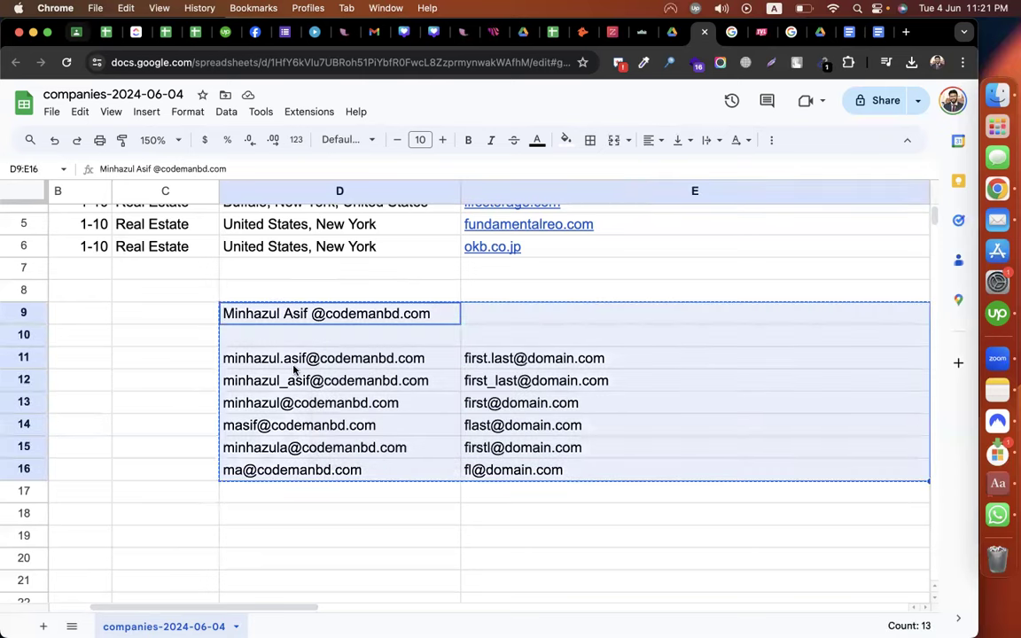
pyautogui.press('cmd+1')
pyautogui.scroll(3, 320, 173)
pyautogui.click(332, 184)
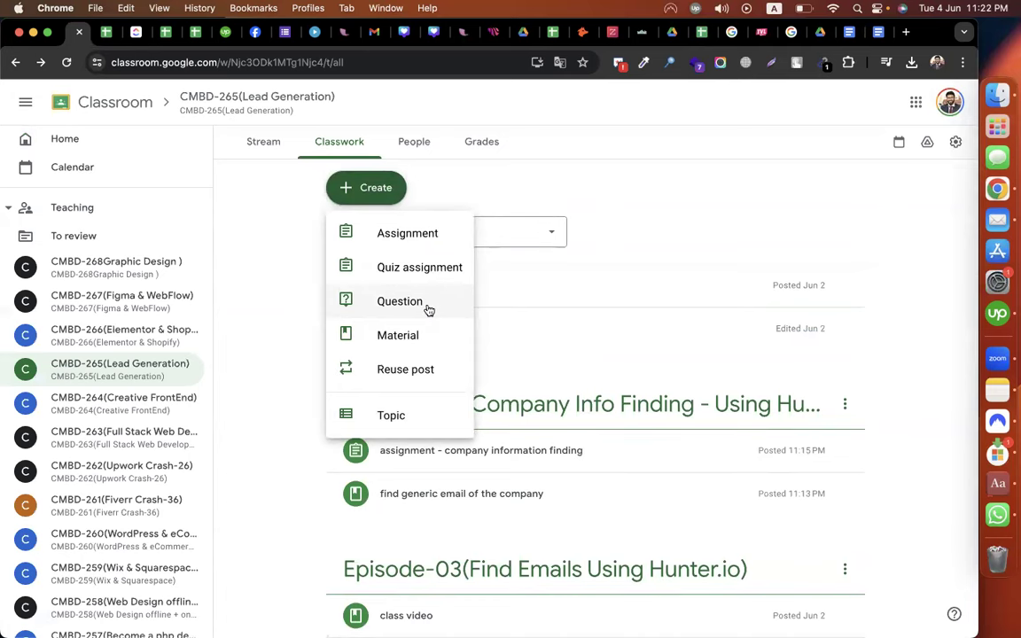
# Create a Material post with 'formation for the emails' and paste the email block into the description
pyautogui.click(427, 336)
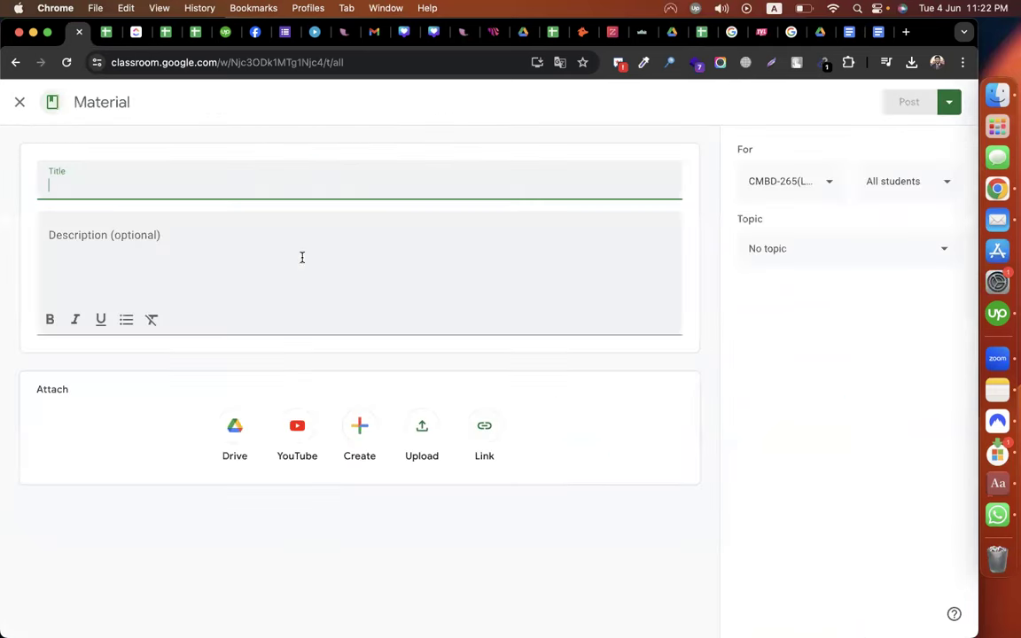
pyautogui.write('formation f')
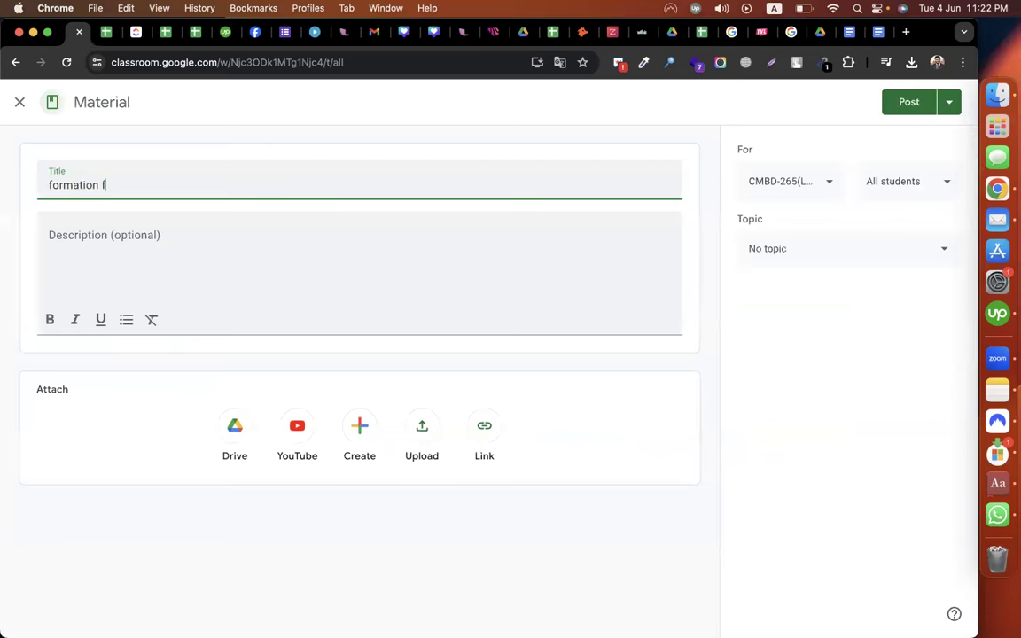
pyautogui.write('or the emails')
pyautogui.click(226, 264)
pyautogui.press('cmd+v')
# Insert blank lines between each address-and-pattern pair in the description
pyautogui.click(166, 321)
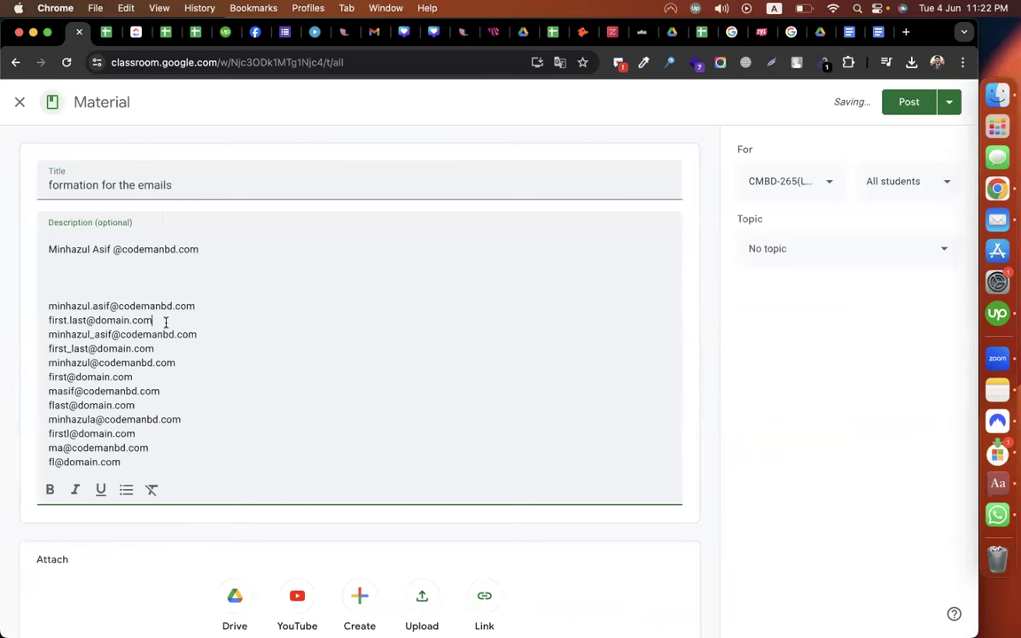
pyautogui.press('Return')
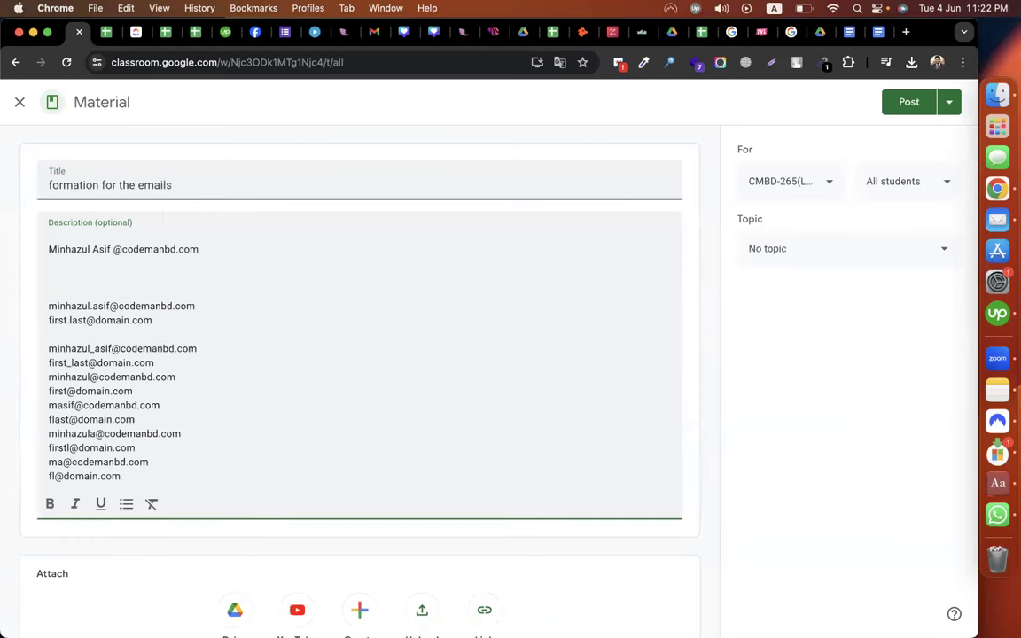
pyautogui.press('BackSpace')
pyautogui.click(168, 349)
pyautogui.press('Return')
pyautogui.click(153, 391)
pyautogui.press('Return')
pyautogui.scroll(-2, 163, 361)
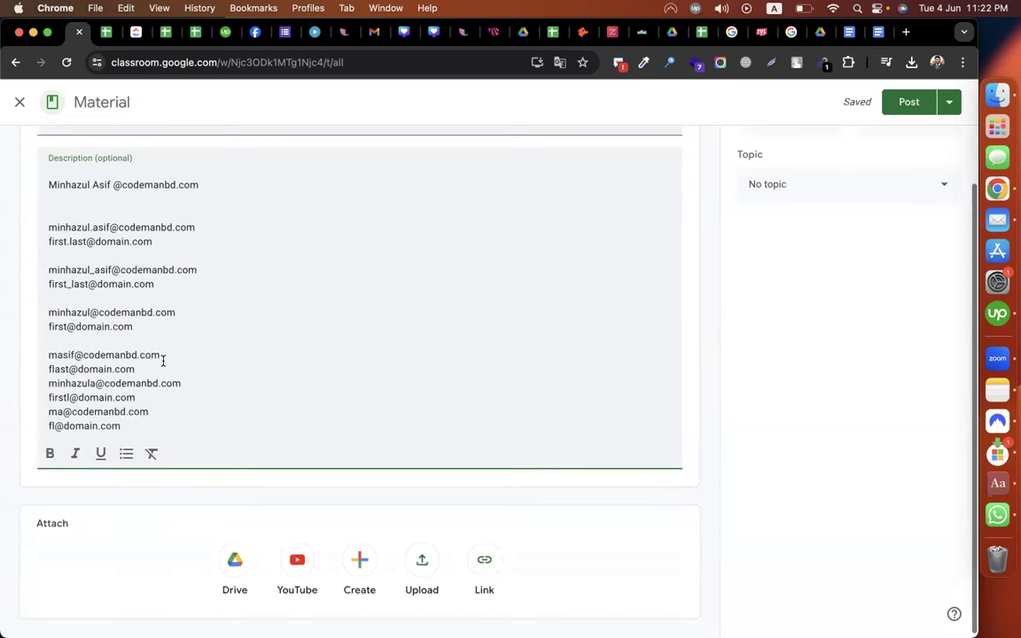
pyautogui.click(163, 365)
pyautogui.press('Return')
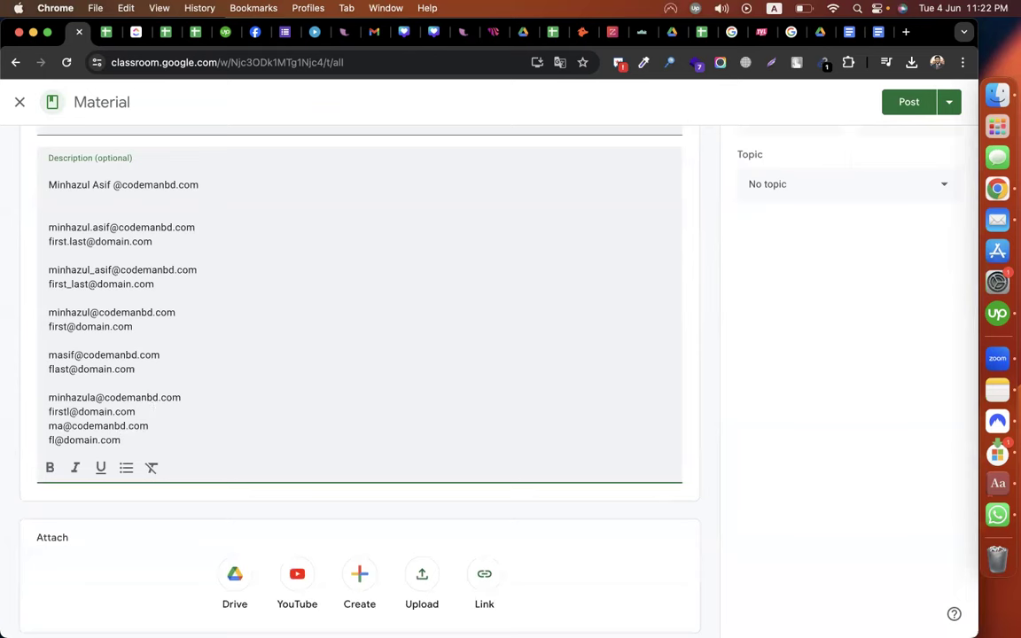
# Assign the material to the Episode-04 topic and post it
pyautogui.click(823, 191)
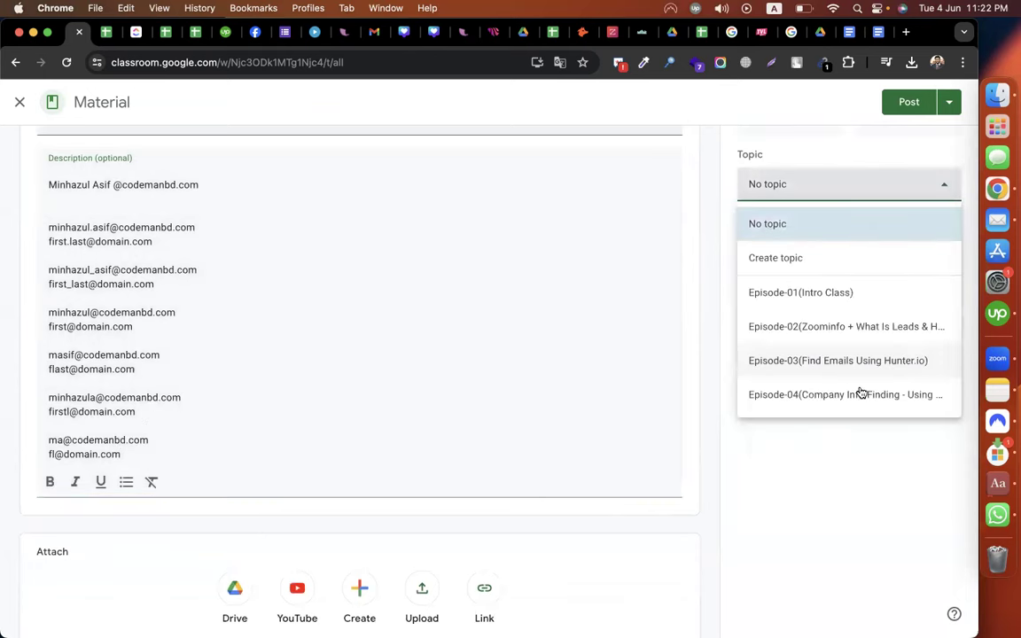
pyautogui.click(861, 392)
pyautogui.scroll(2, 864, 216)
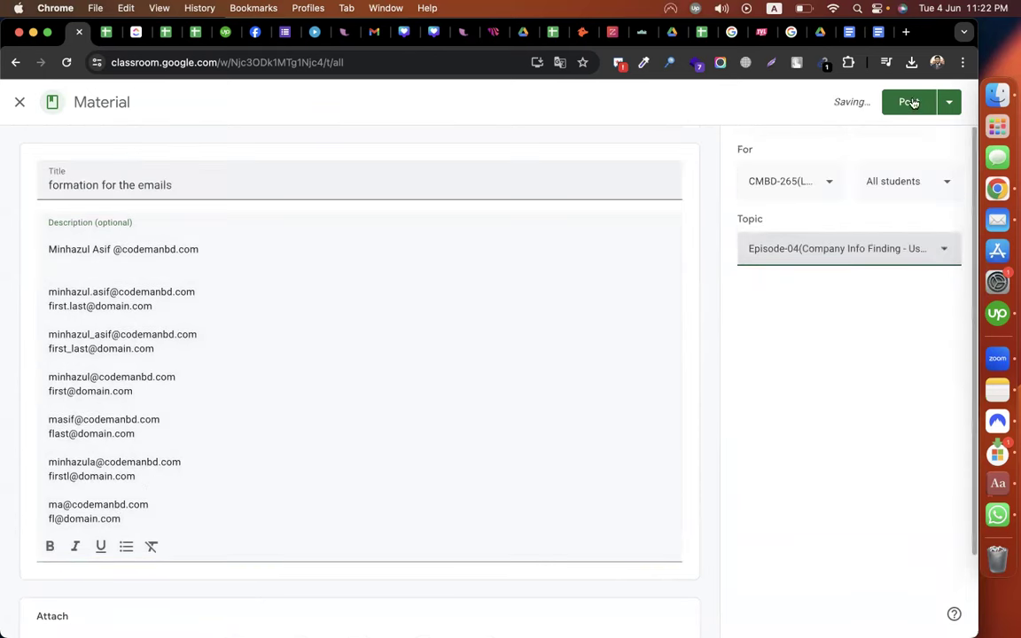
pyautogui.click(579, 32)
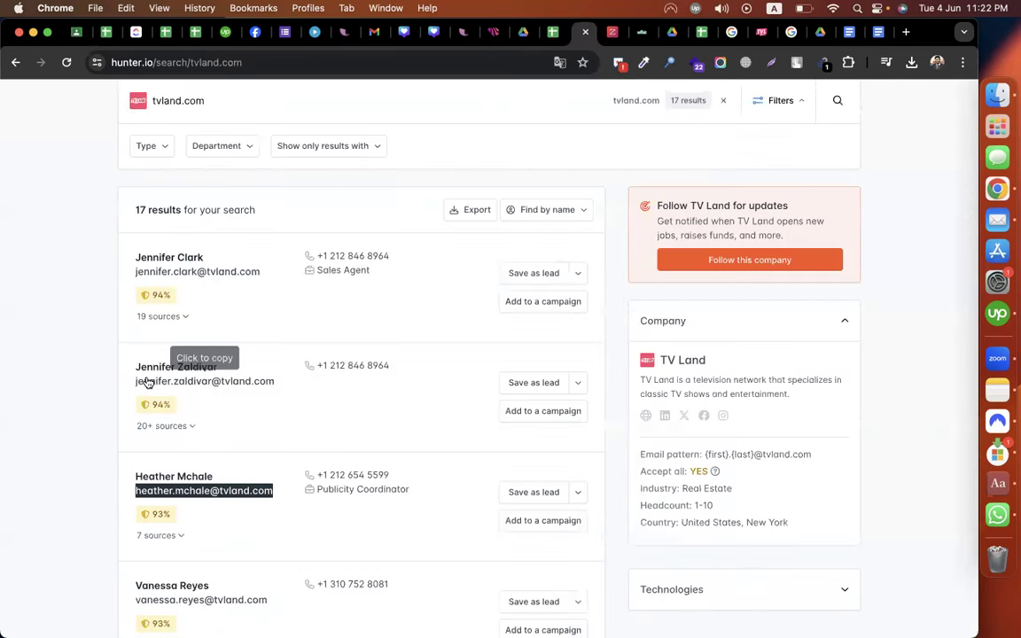
# Copy the contact's full name from their ZoomInfo profile into cell D20
pyautogui.click(615, 32)
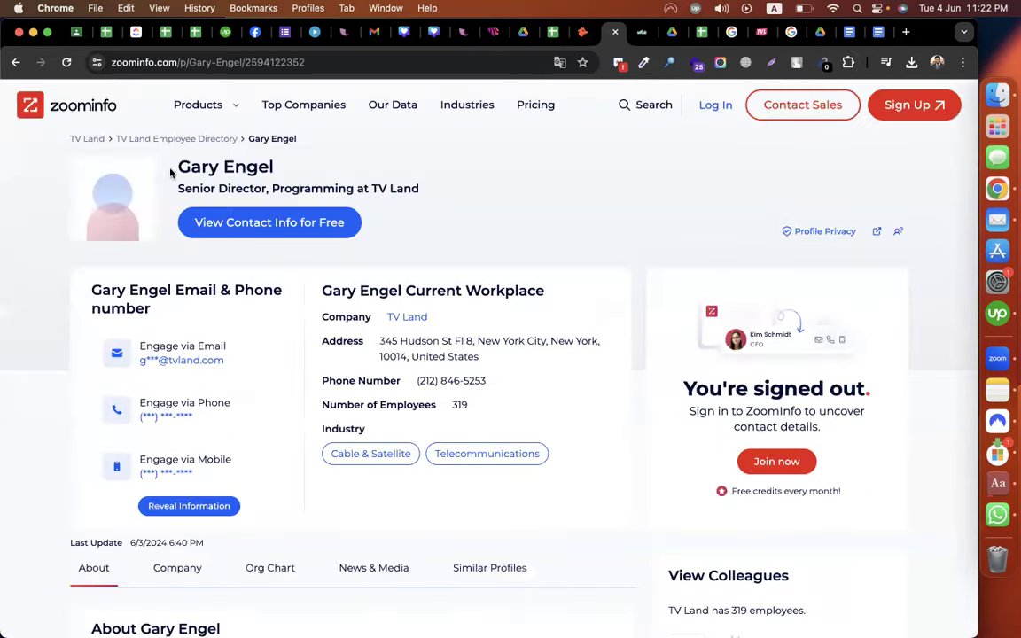
pyautogui.tripleClick(251, 156)
pyautogui.press('super+c')
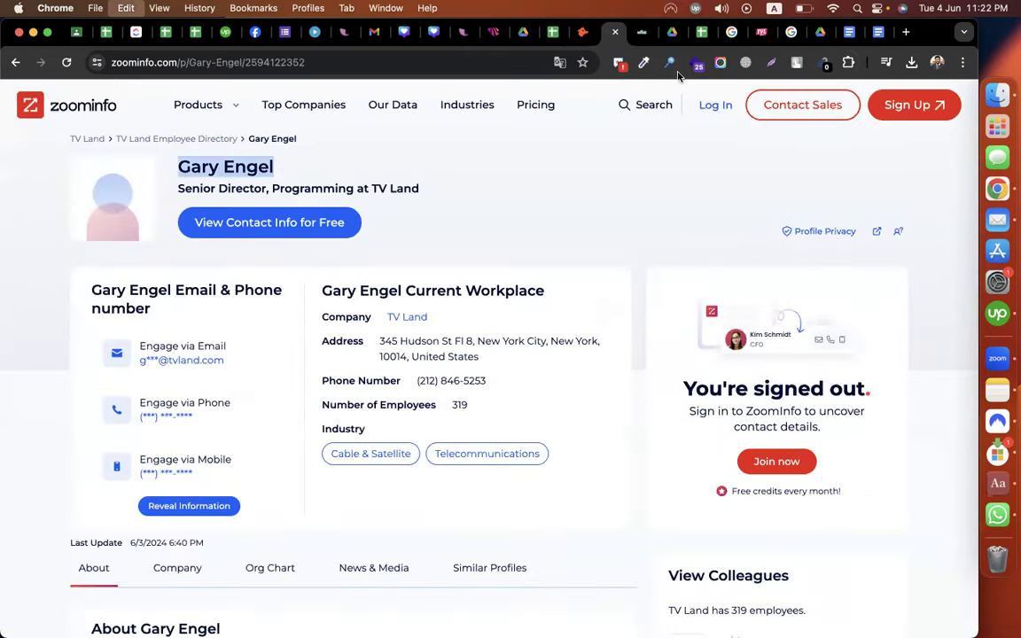
pyautogui.hotkey('ctrl', 'Tab')
pyautogui.hotkey('ctrl', 'Tab')
pyautogui.hotkey('ctrl', 'Tab')
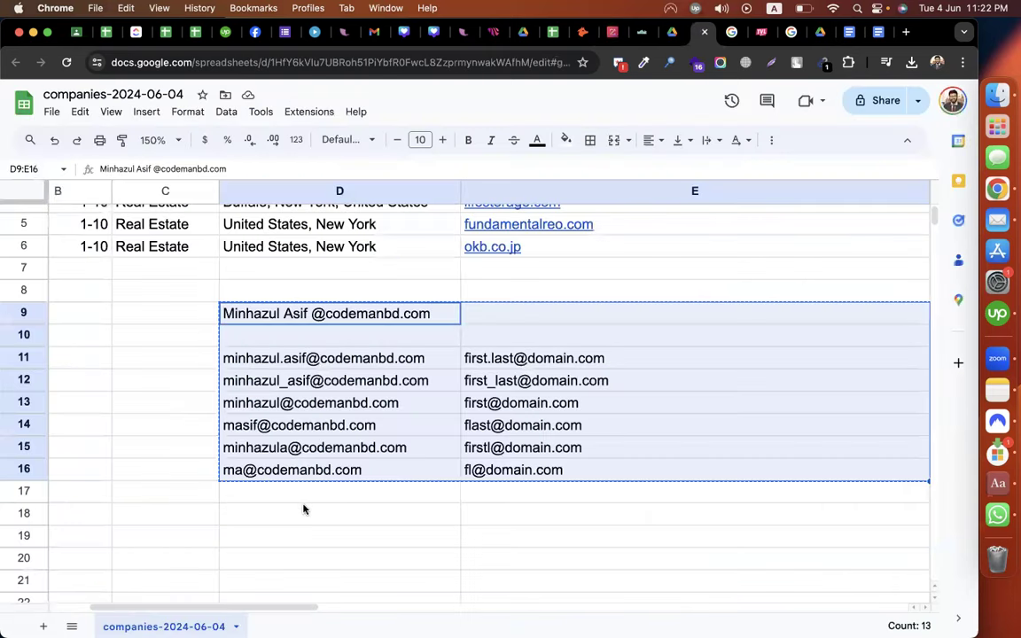
pyautogui.scroll(-5, 303, 508)
pyautogui.doubleClick(283, 383)
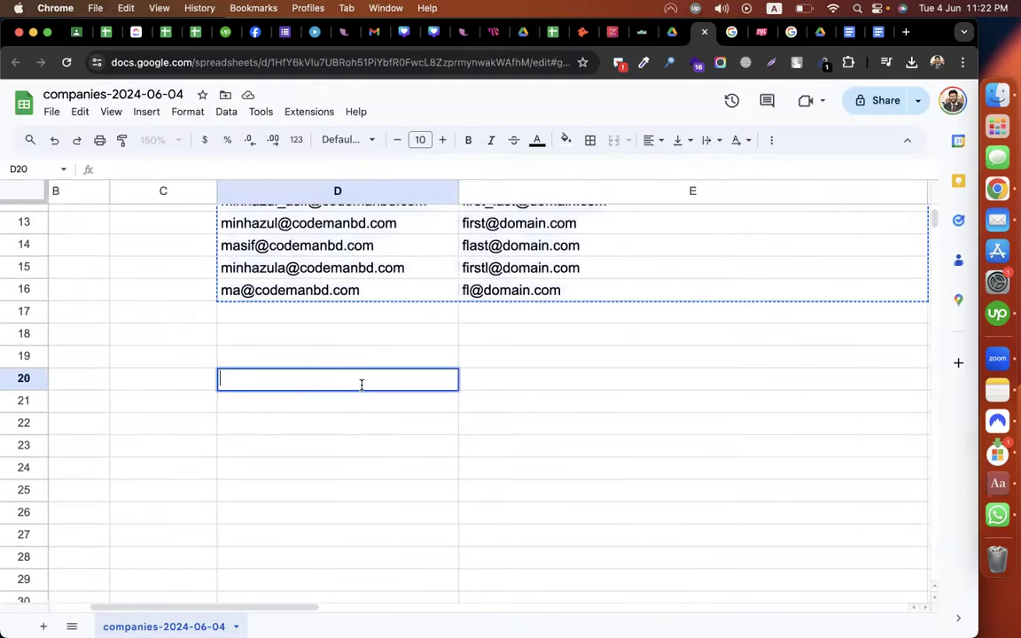
pyautogui.press('super+v')
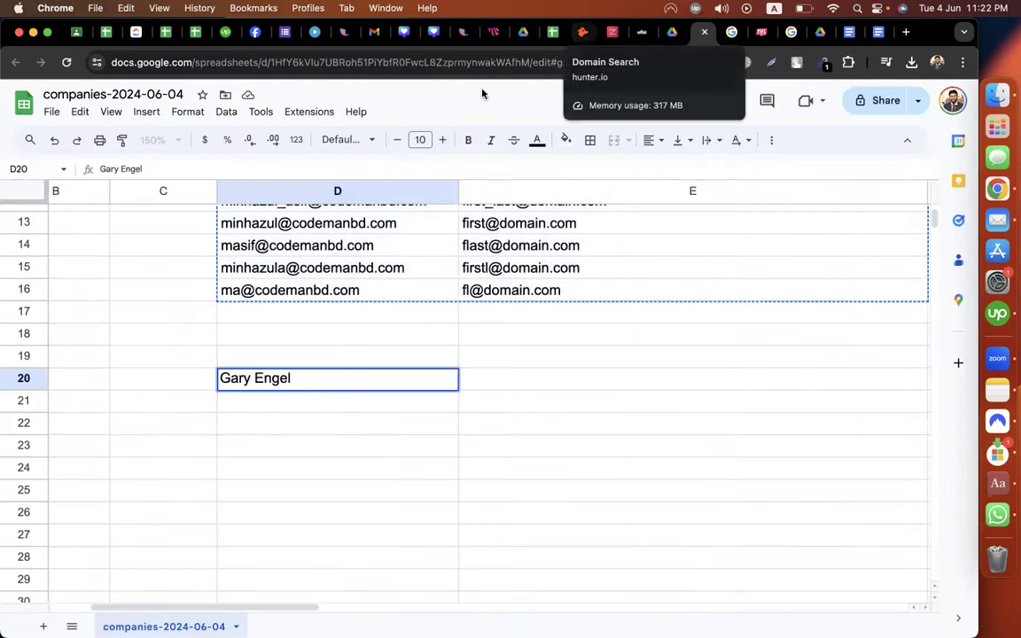
pyautogui.hotkey('ctrl', 'shift', 'Tab')
pyautogui.hotkey('ctrl', 'shift', 'Tab')
pyautogui.hotkey('ctrl', 'shift', 'Tab')
pyautogui.hotkey('ctrl', 'shift', 'Tab')
pyautogui.click(200, 275)
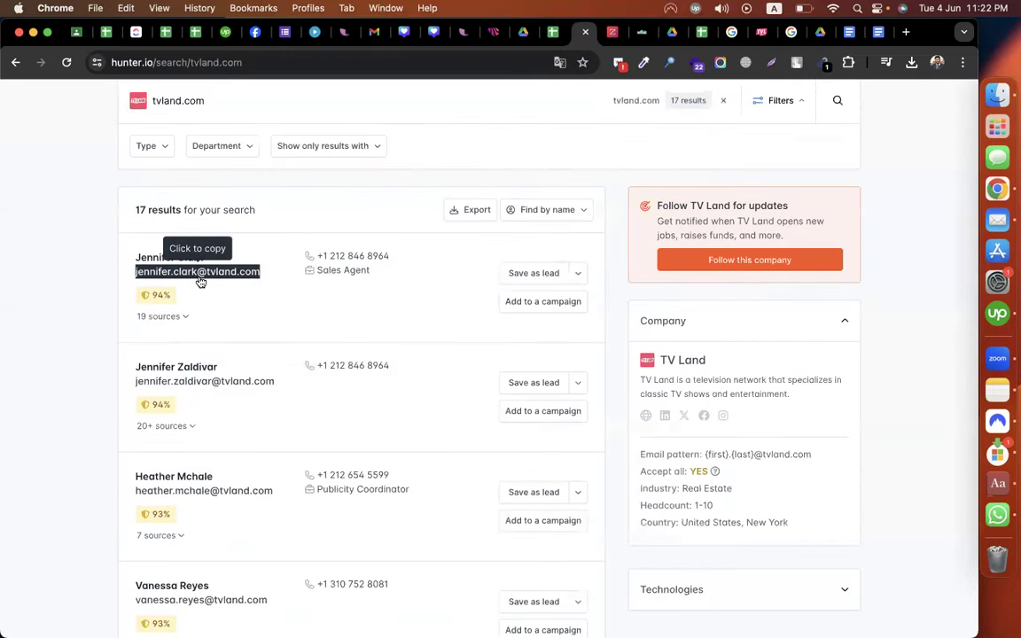
pyautogui.moveTo(260, 273); pyautogui.dragTo(198, 277)
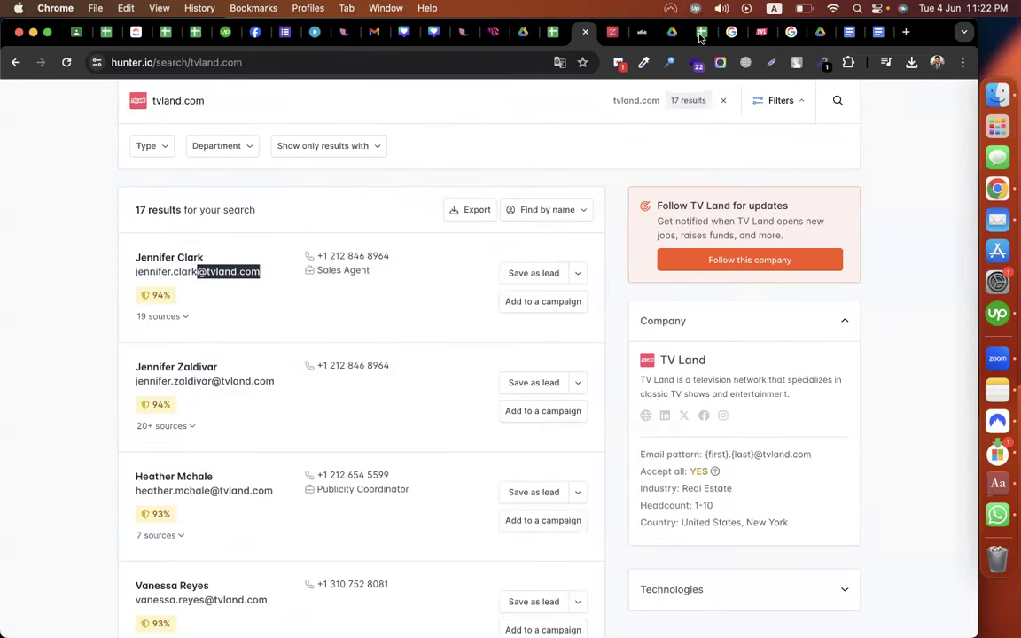
pyautogui.hotkey('ctrl', 'Tab')
pyautogui.hotkey('ctrl', 'Tab')
pyautogui.hotkey('ctrl', 'Tab')
pyautogui.hotkey('ctrl', 'Tab')
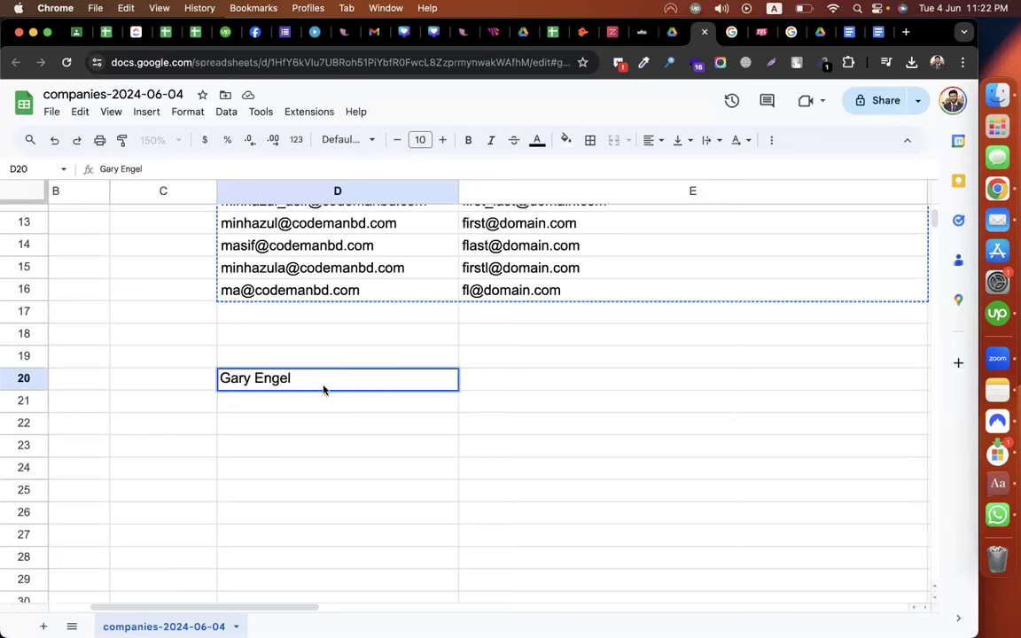
pyautogui.write('@')
pyautogui.press('super+v')
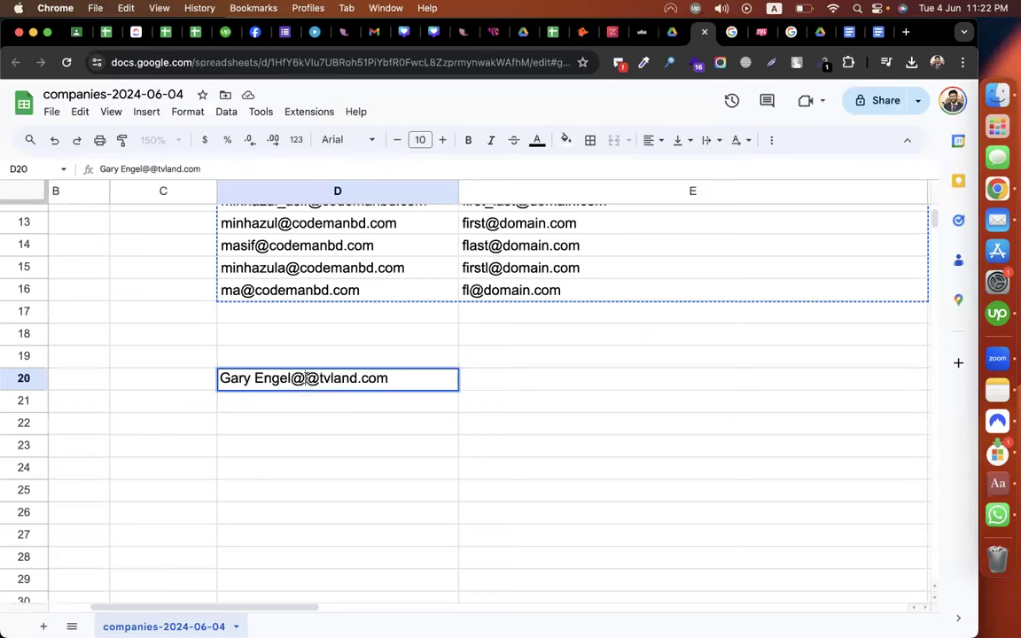
pyautogui.click(306, 378)
pyautogui.press('BackSpace')
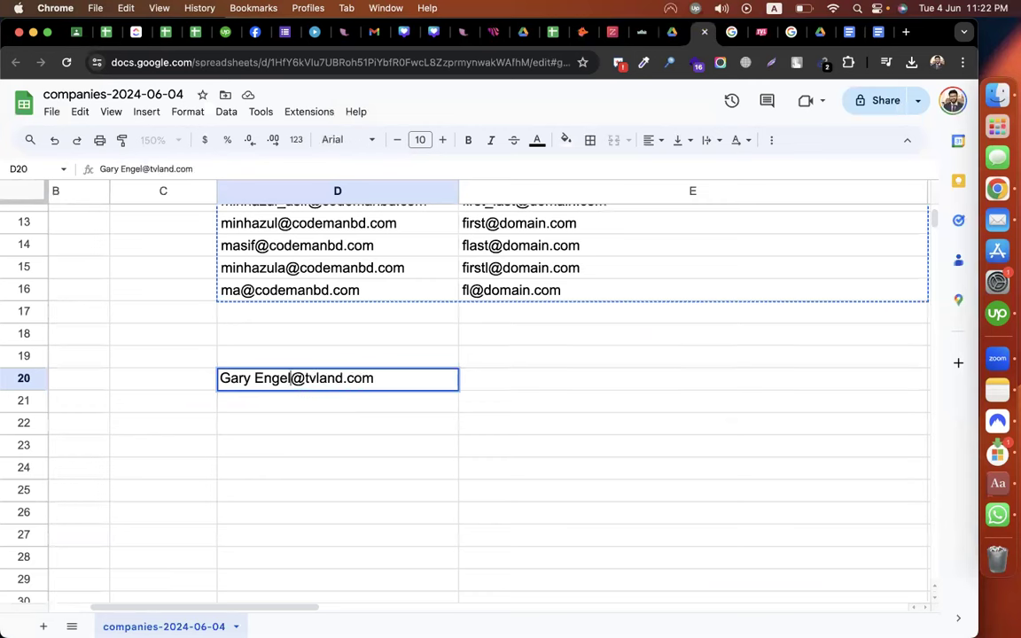
pyautogui.hotkey('alt', 'Left')
pyautogui.press('BackSpace')
pyautogui.write('.')
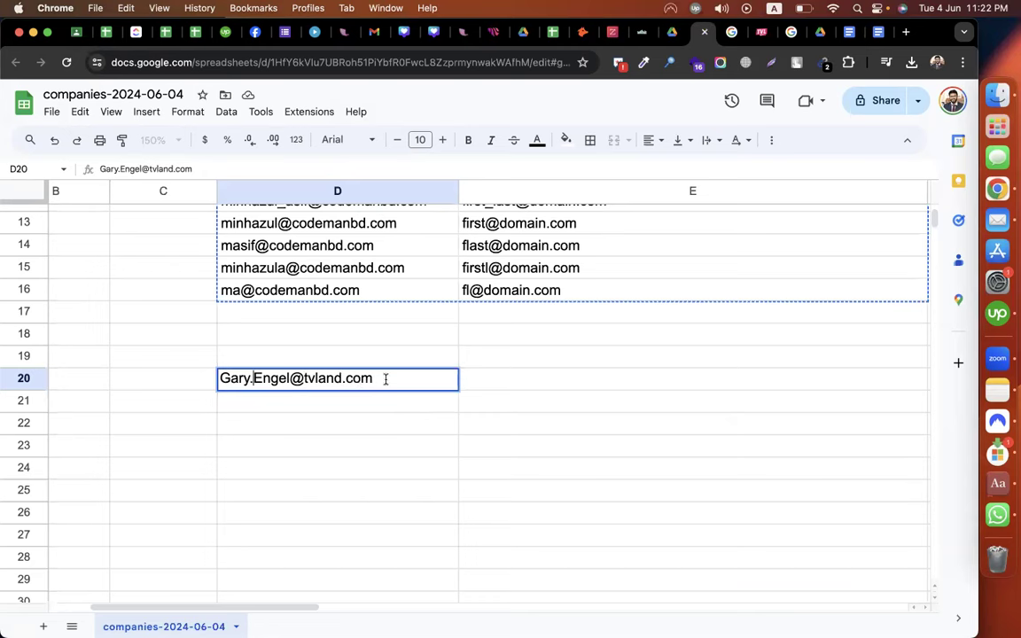
pyautogui.moveTo(385, 378); pyautogui.dragTo(201, 383)
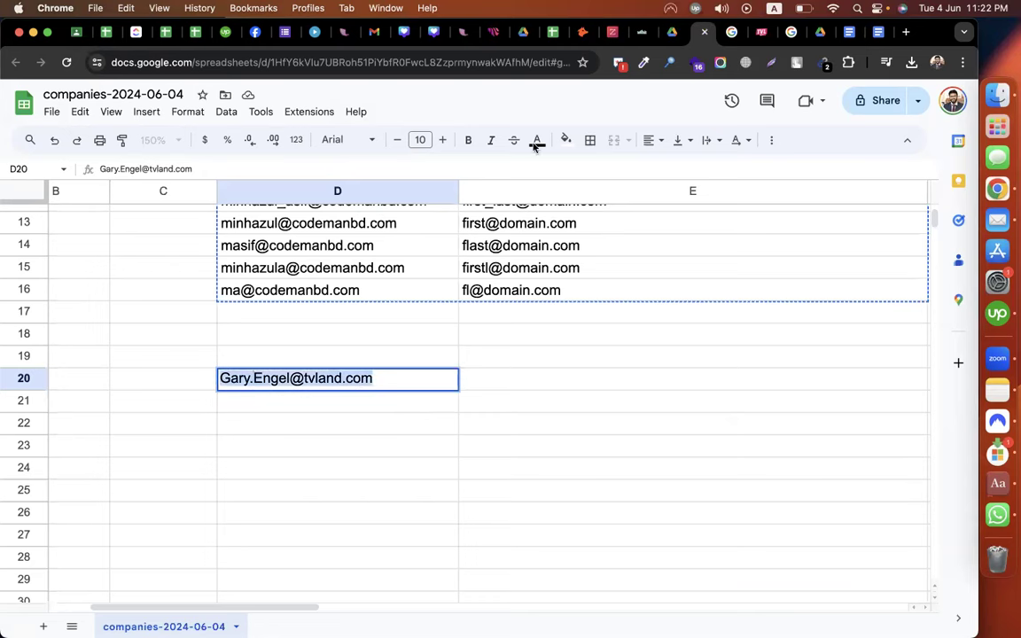
pyautogui.click(582, 32)
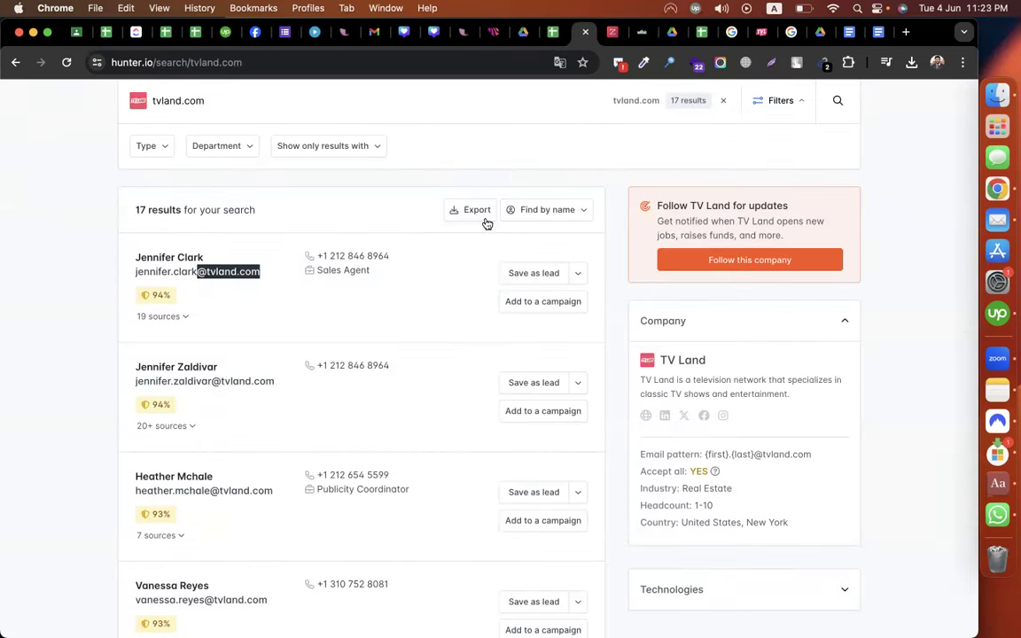
# Scroll through Hunter.io's tvland.com email results
pyautogui.scroll(3, 487, 223)
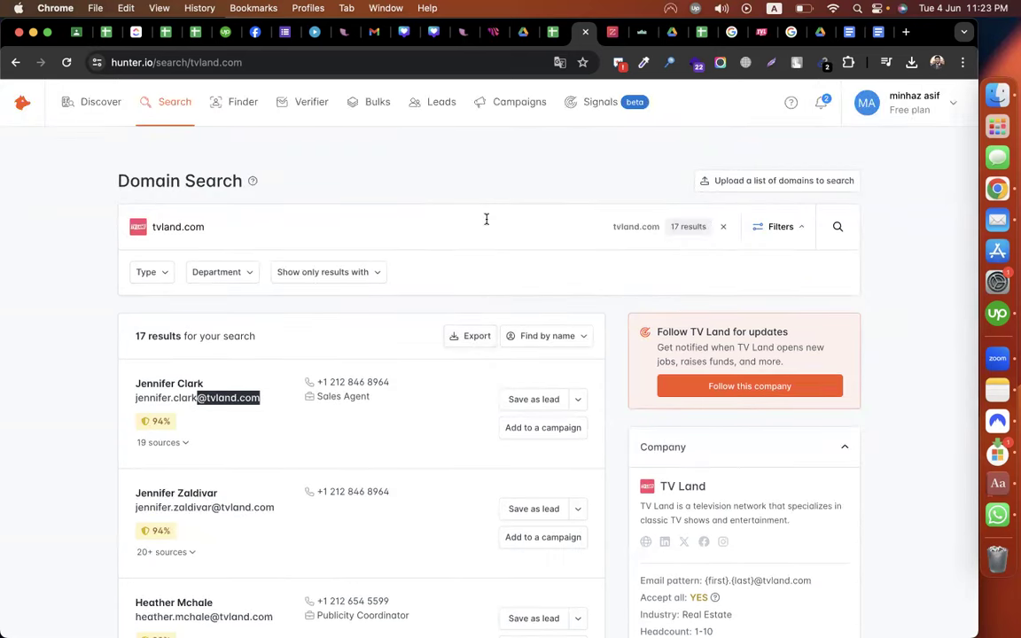
pyautogui.scroll(-10, 486, 219)
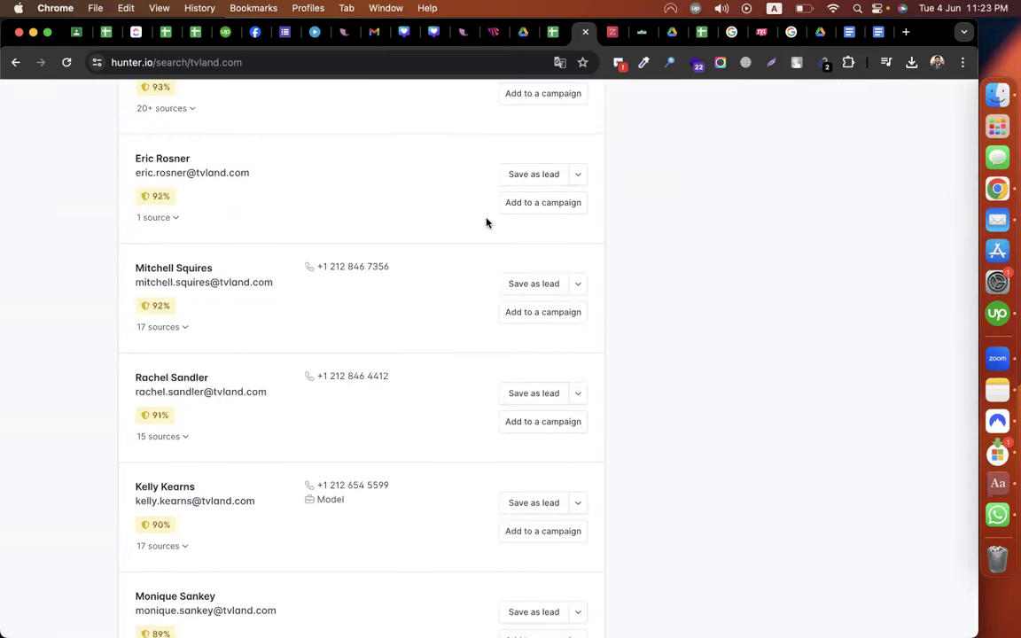
pyautogui.scroll(3, 486, 223)
pyautogui.scroll(9, 487, 224)
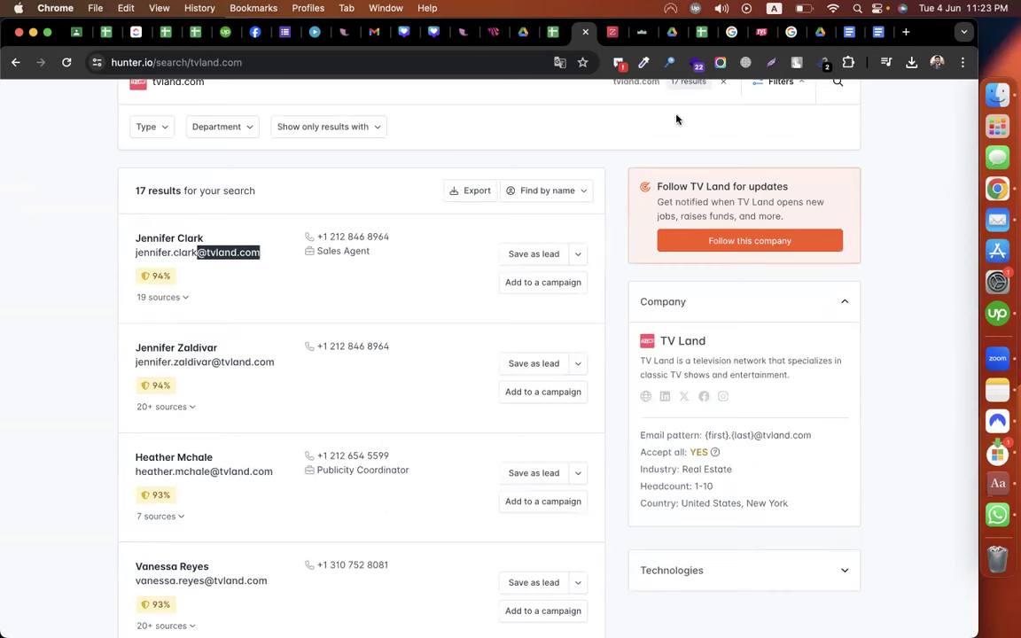
# Commit the guessed address in D20 by moving to E20, then open a new blank browser tab
pyautogui.click(697, 33)
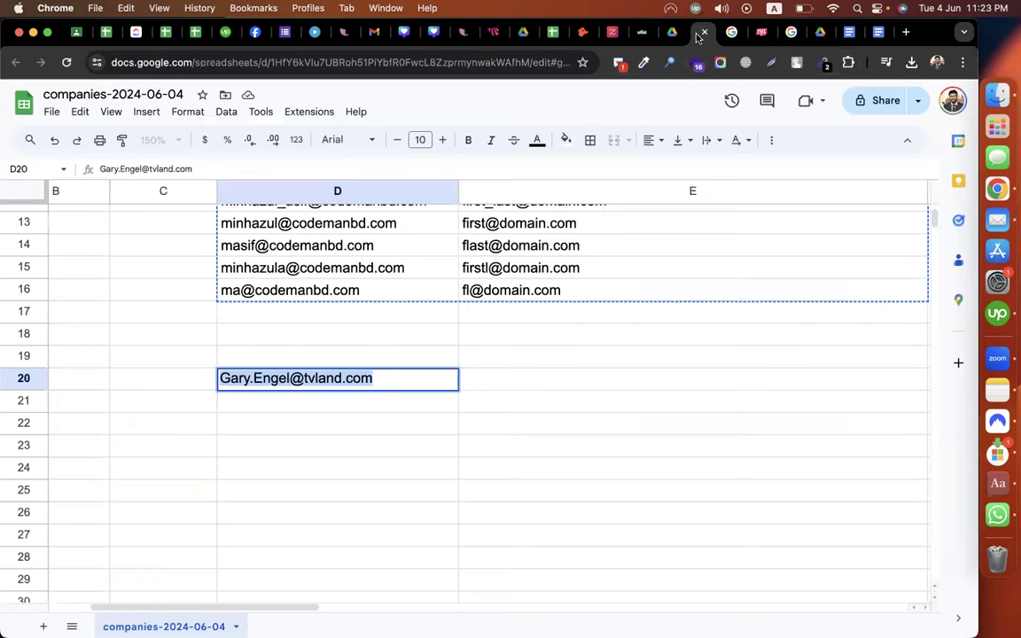
pyautogui.click(412, 372)
pyautogui.press('super+a')
pyautogui.click(559, 378)
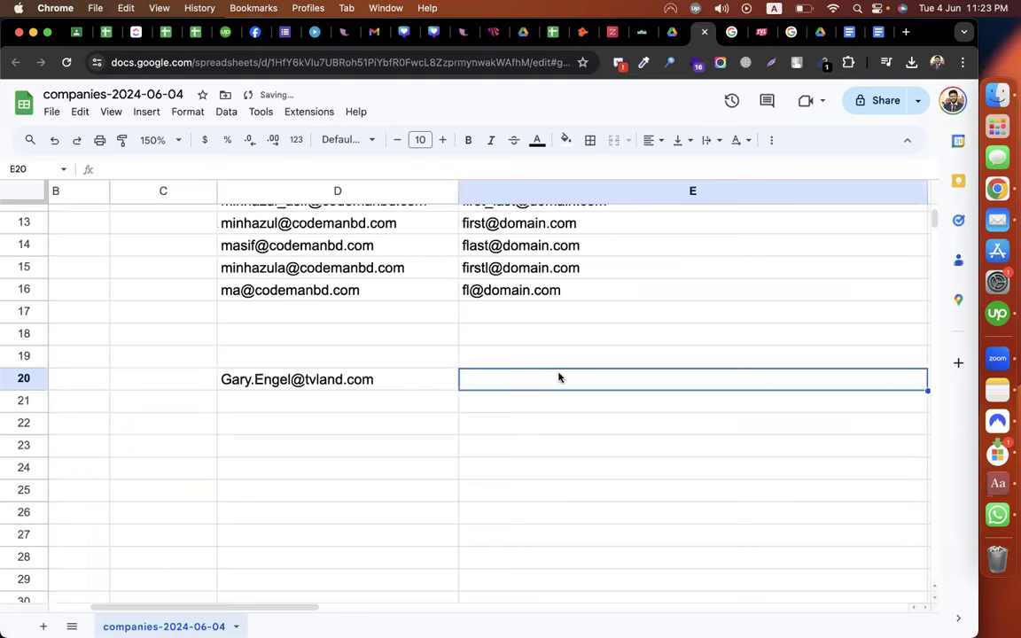
pyautogui.press('super+t')
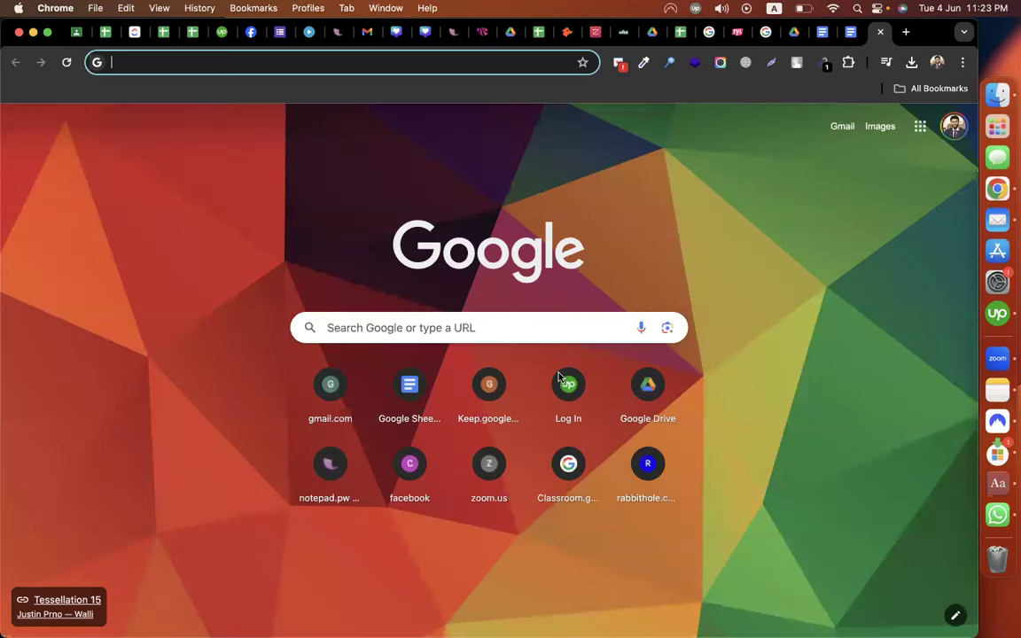
# Search Google for 'verify email.org' and open the verifyemailaddress.org email checker
pyautogui.write('verify email.org')
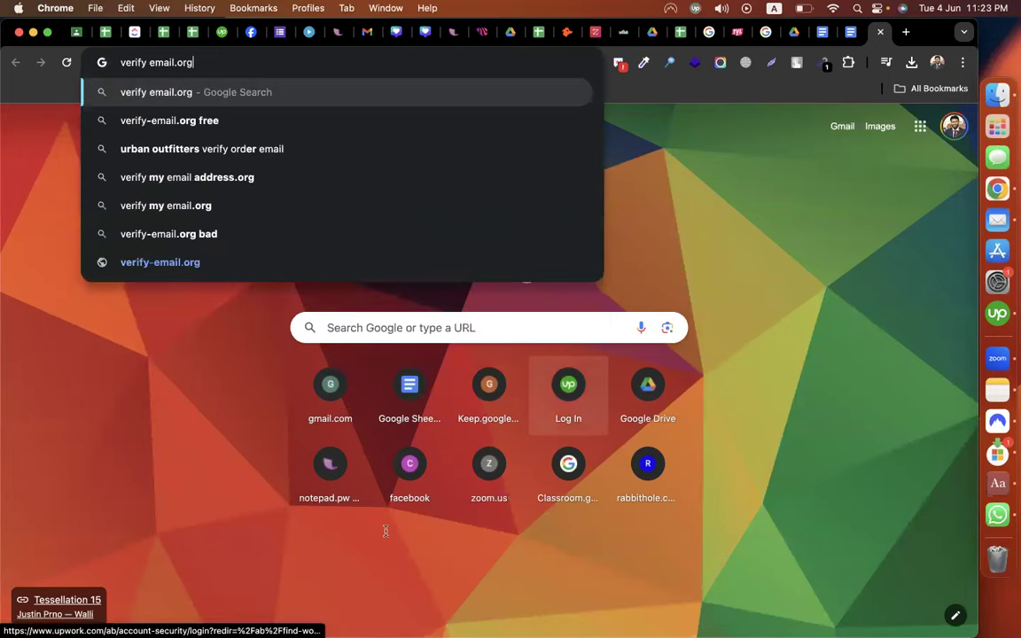
pyautogui.press('Return')
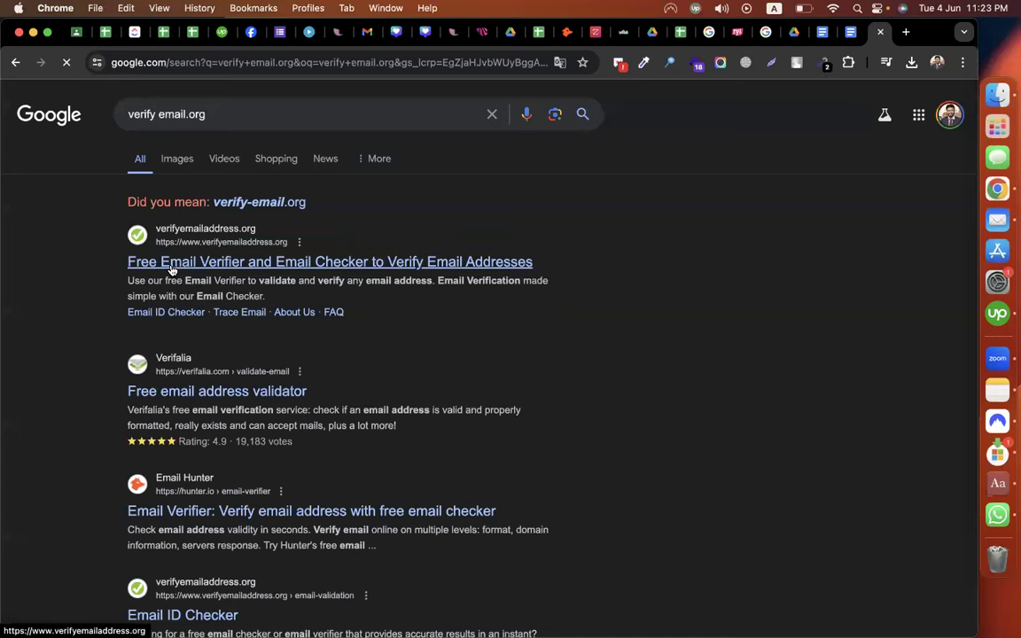
pyautogui.click(172, 263)
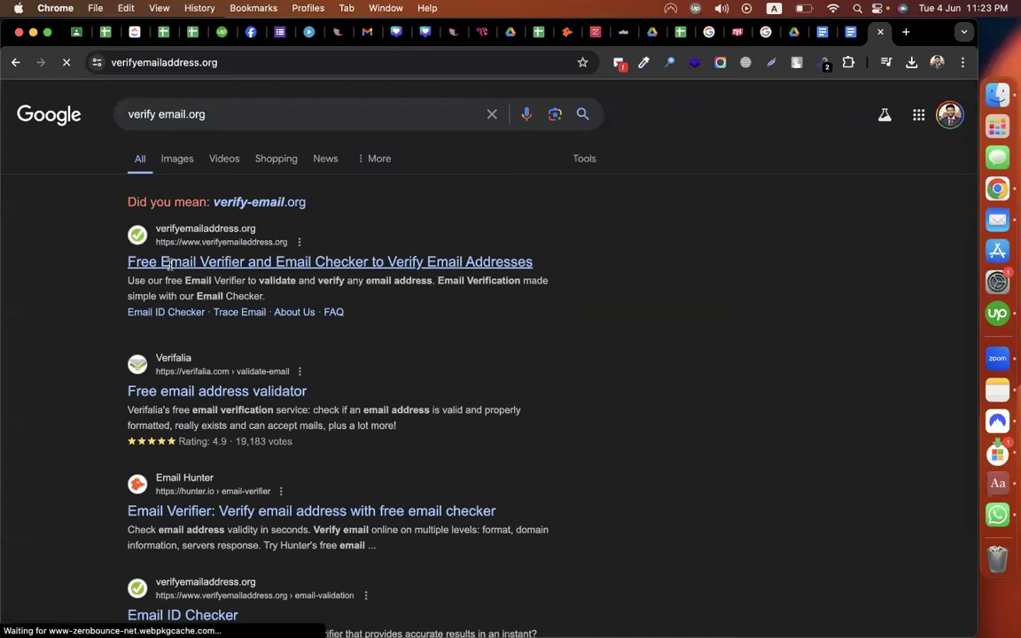